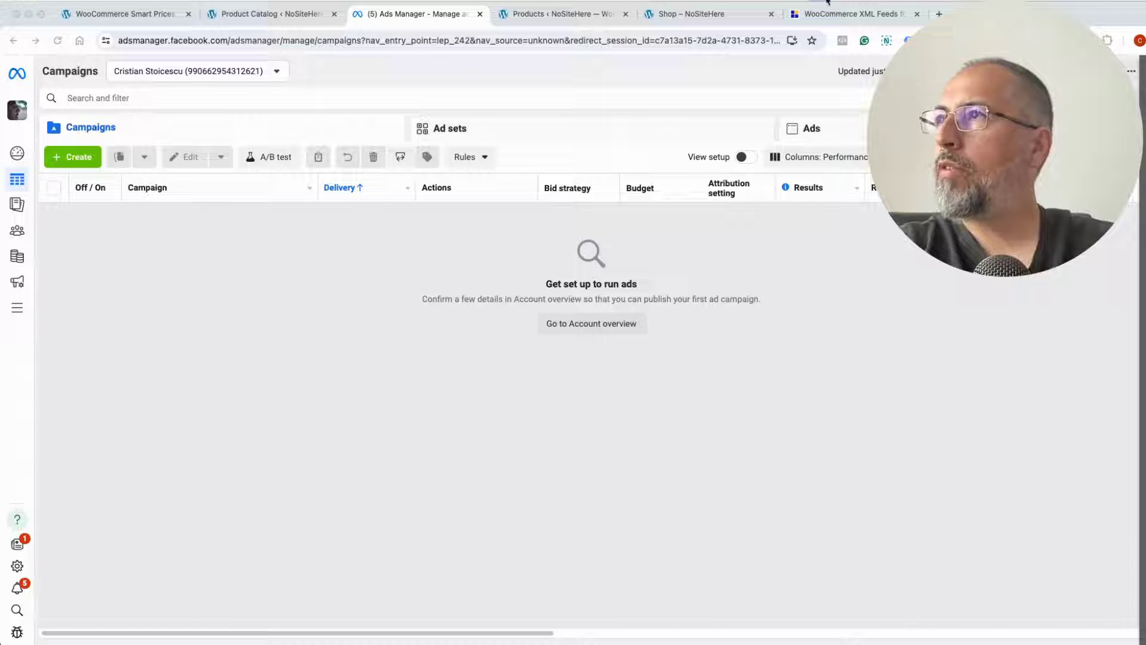
View the pixelyoursite page for Product Catalog Feed for WooCommerce, and examine the global settings in Product Catalog Feed Pro.
{"action": "left_click", "coordinate": [834, 17]}
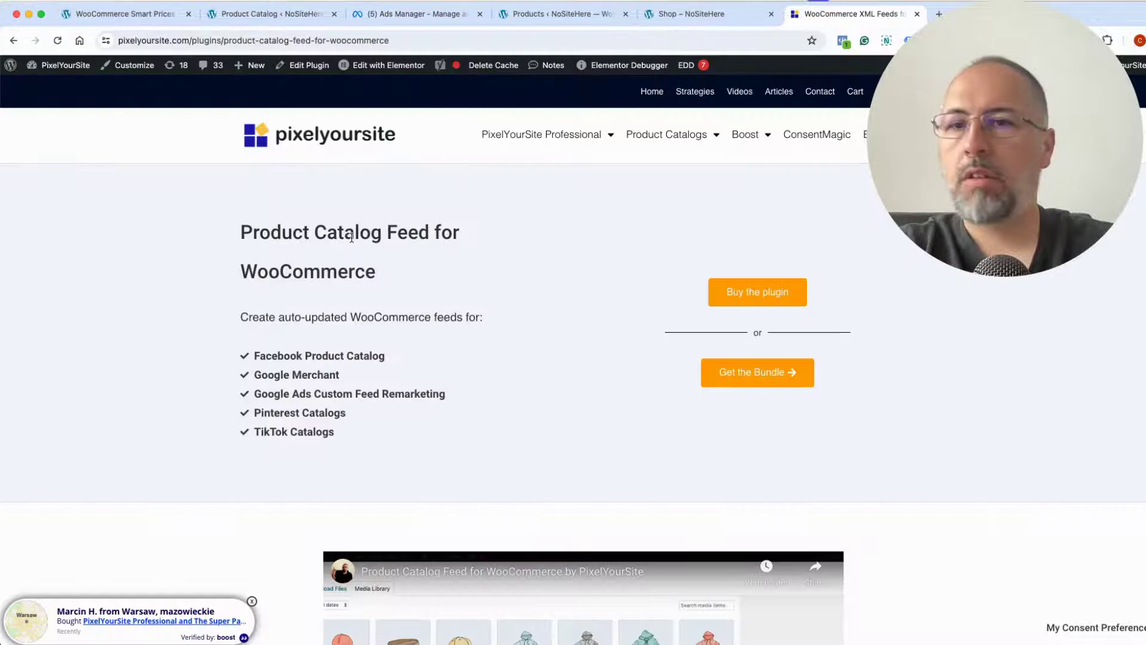
{"action": "left_click", "coordinate": [293, 15]}
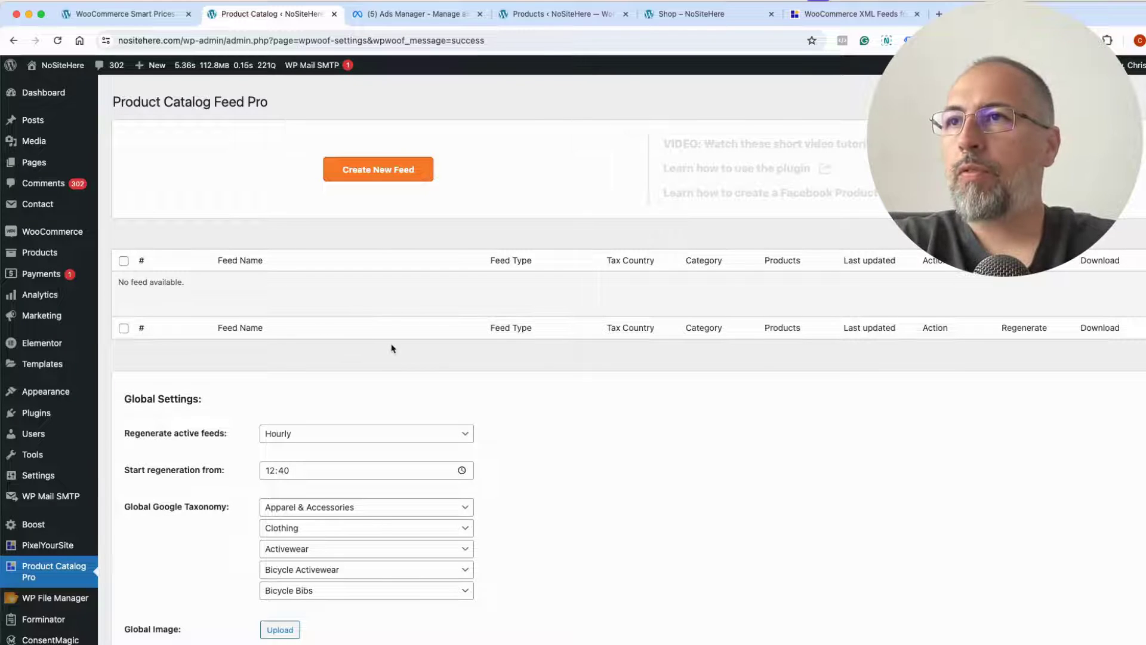
{"action": "scroll", "coordinate": [391, 348], "scroll_direction": "down", "scroll_amount": 5}
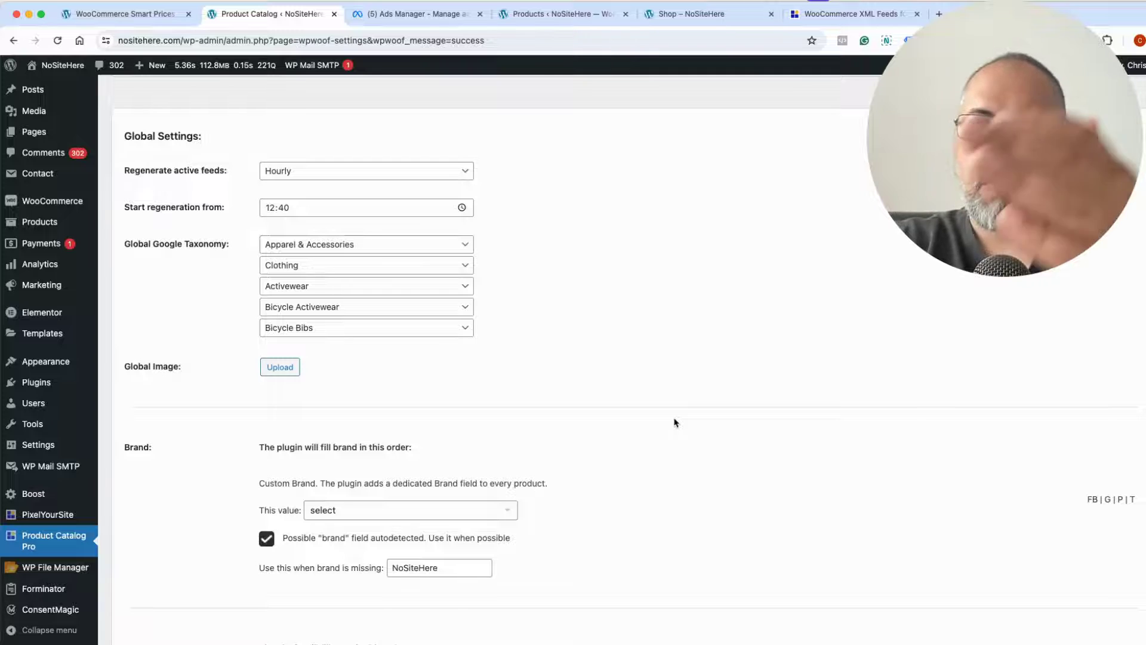
{"action": "scroll", "coordinate": [675, 423], "scroll_direction": "up", "scroll_amount": 5}
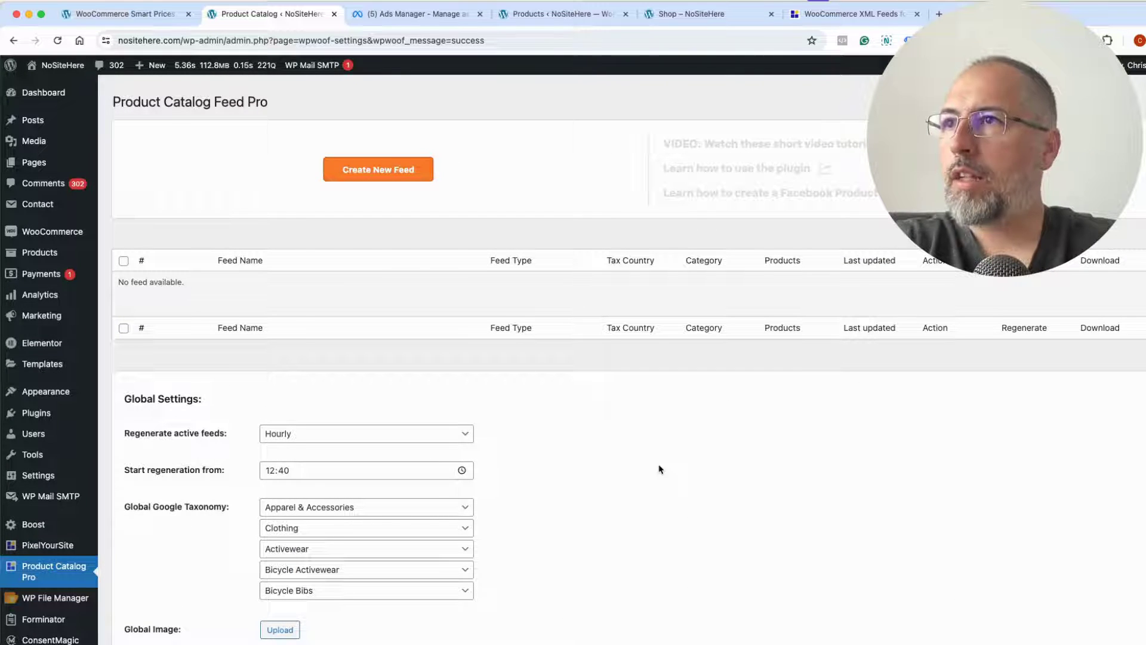
Start a new feed named "nositehere test" with Facebook Product Catalog as its type.
{"action": "left_click", "coordinate": [376, 170]}
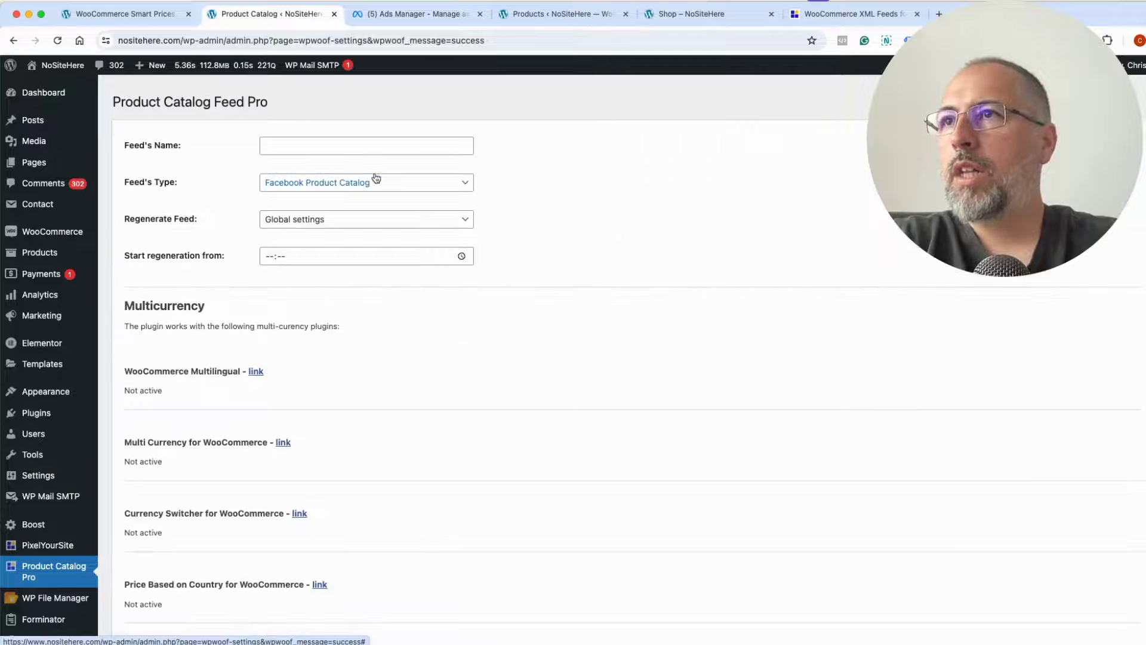
{"action": "left_click", "coordinate": [374, 148]}
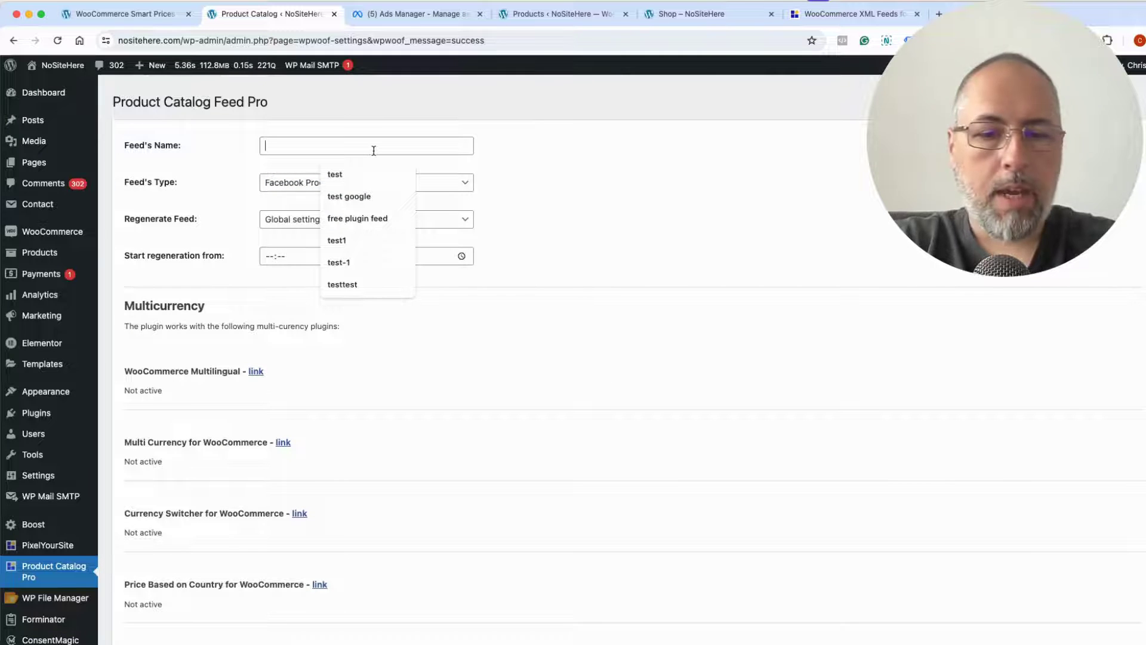
{"action": "type", "text": "nositehere test"}
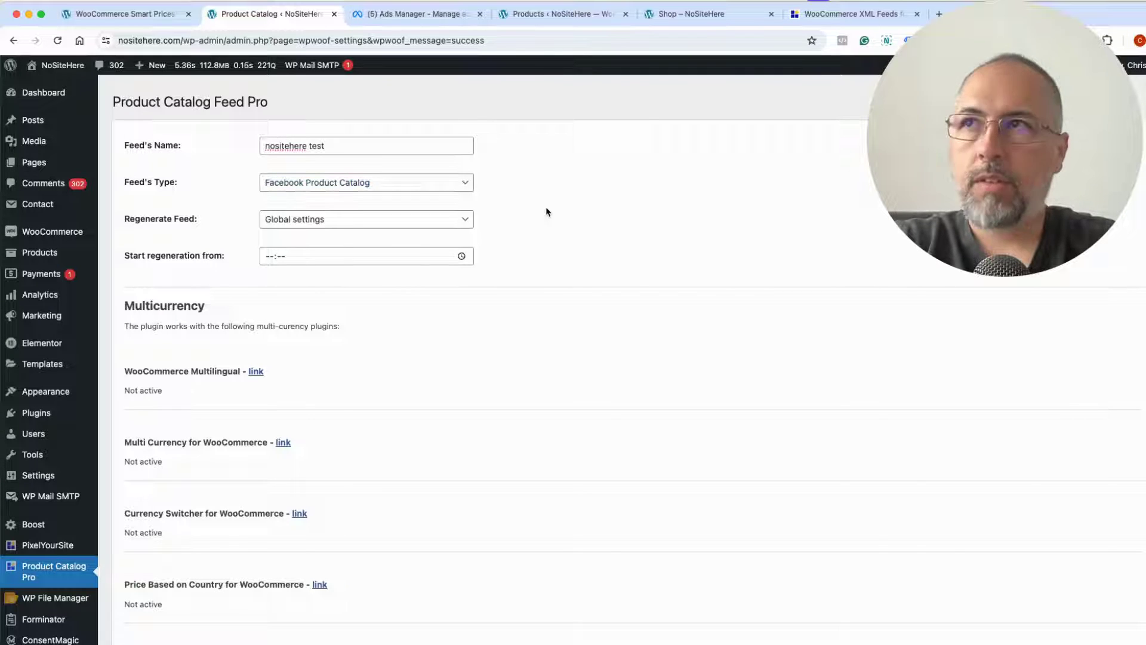
{"action": "left_click", "coordinate": [440, 183]}
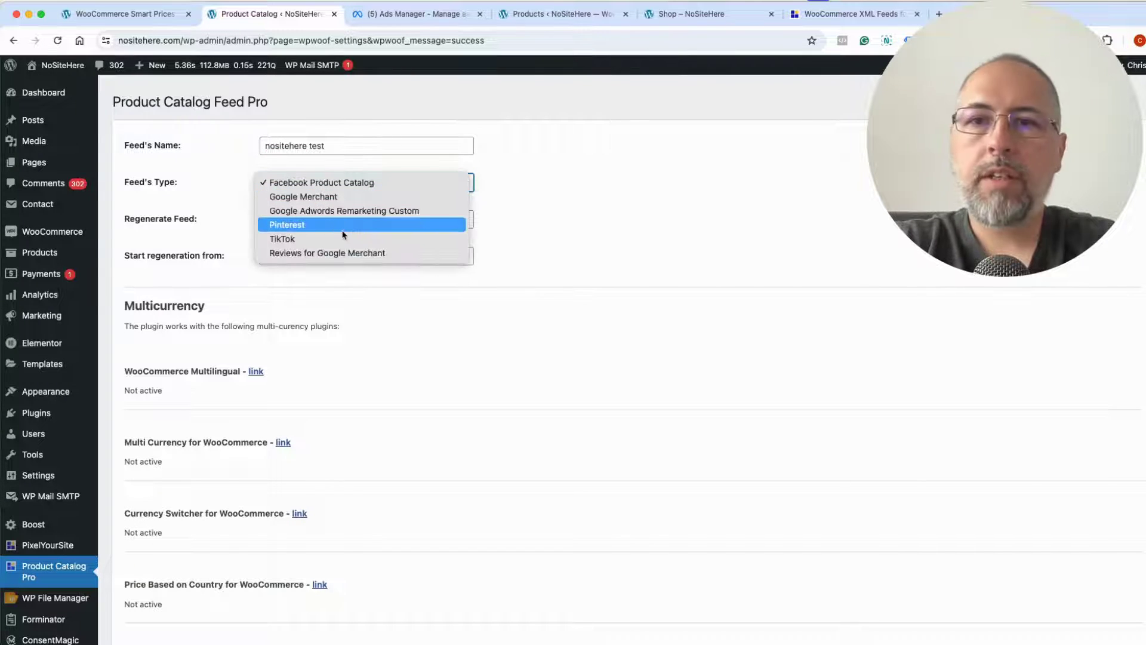
{"action": "left_click", "coordinate": [362, 184]}
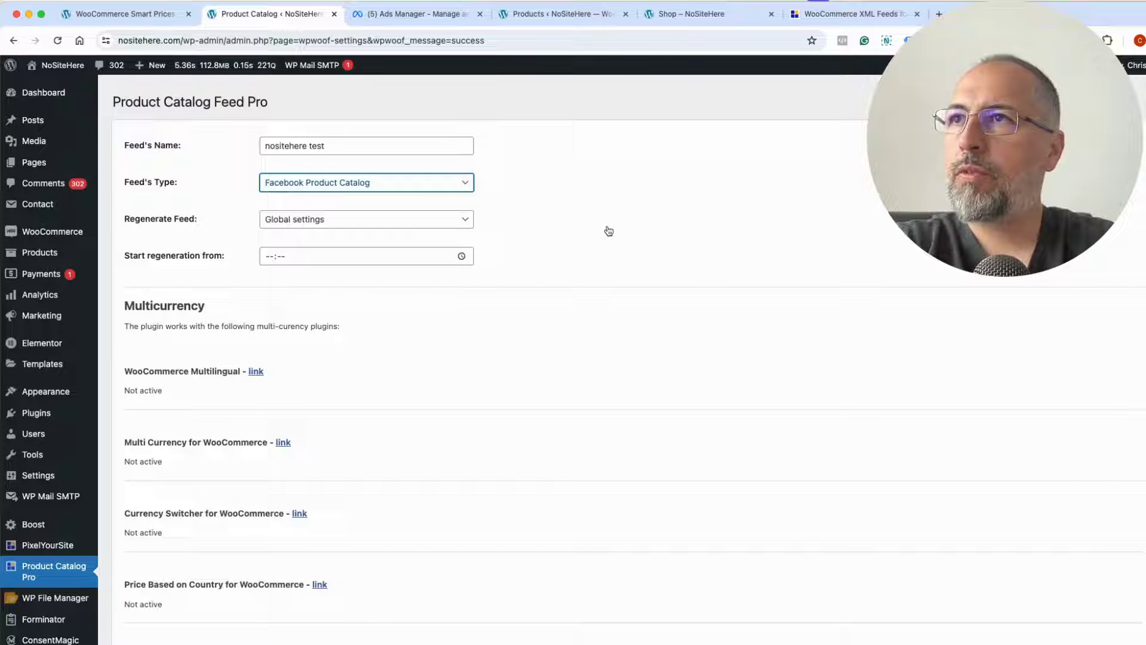
Examine the new feed's multicurrency, price and tax, inventory, backorder, filter and smart tag settings.
{"action": "scroll", "coordinate": [595, 232], "scroll_direction": "down", "scroll_amount": 1}
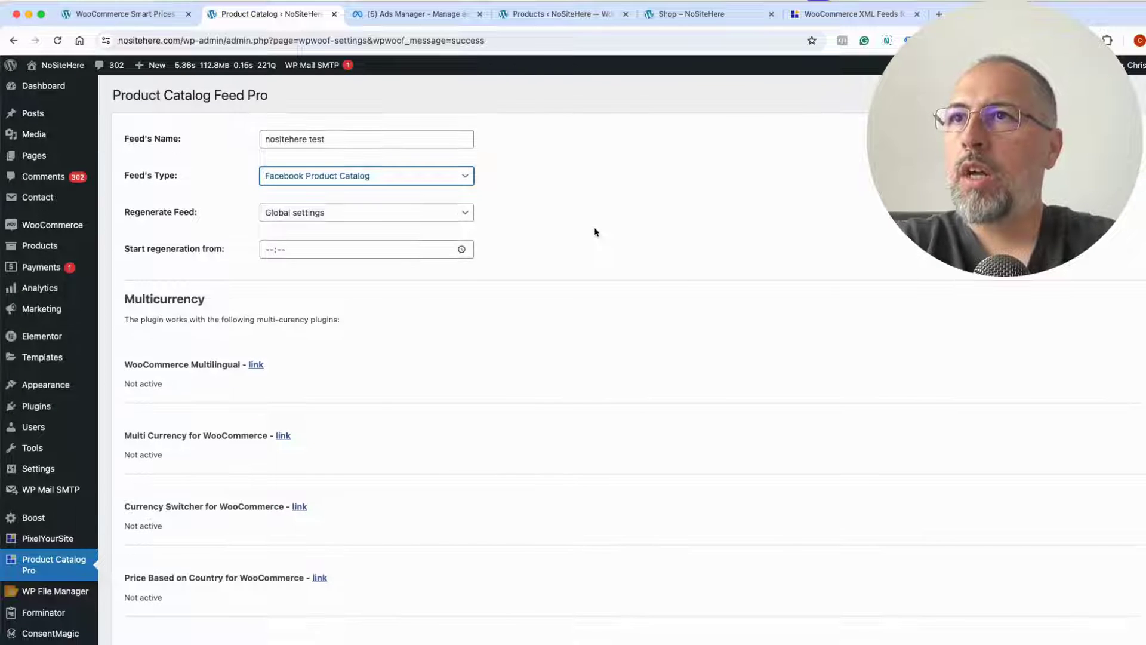
{"action": "scroll", "coordinate": [595, 232], "scroll_direction": "down", "scroll_amount": 8}
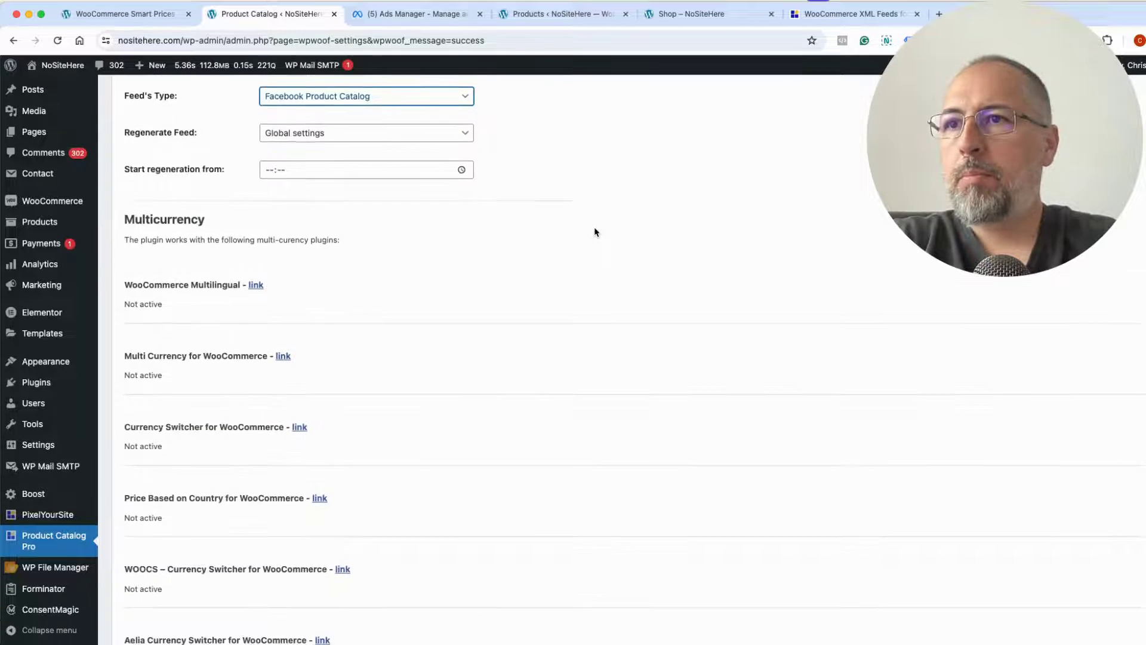
{"action": "scroll", "coordinate": [594, 232], "scroll_direction": "down", "scroll_amount": 5}
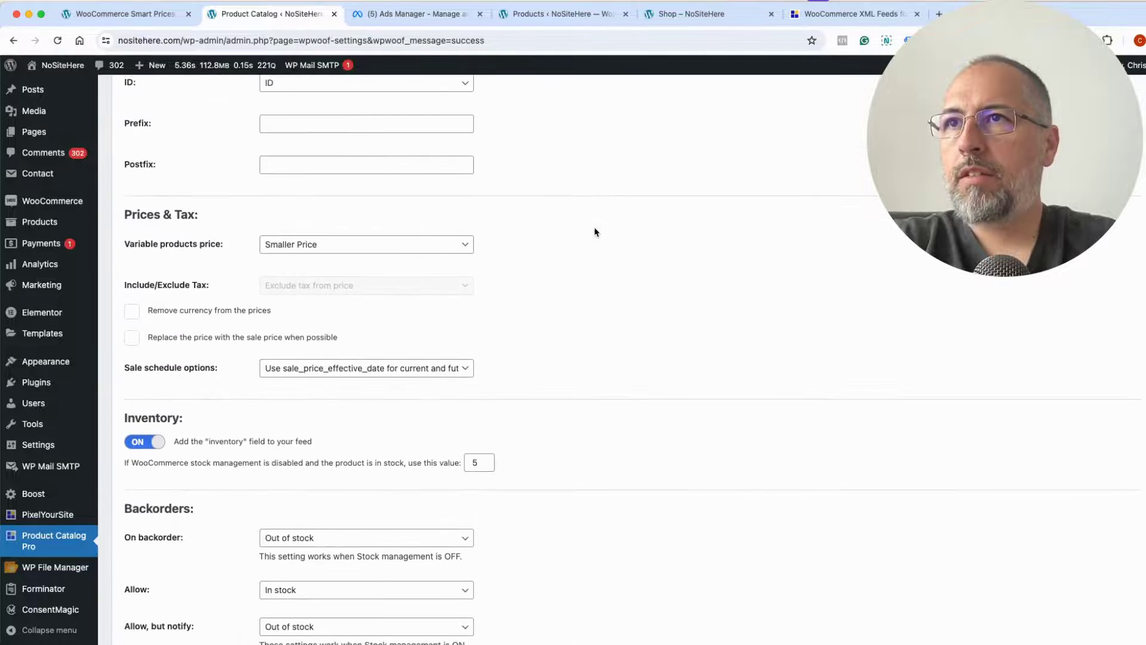
{"action": "scroll", "coordinate": [595, 232], "scroll_direction": "down", "scroll_amount": 4}
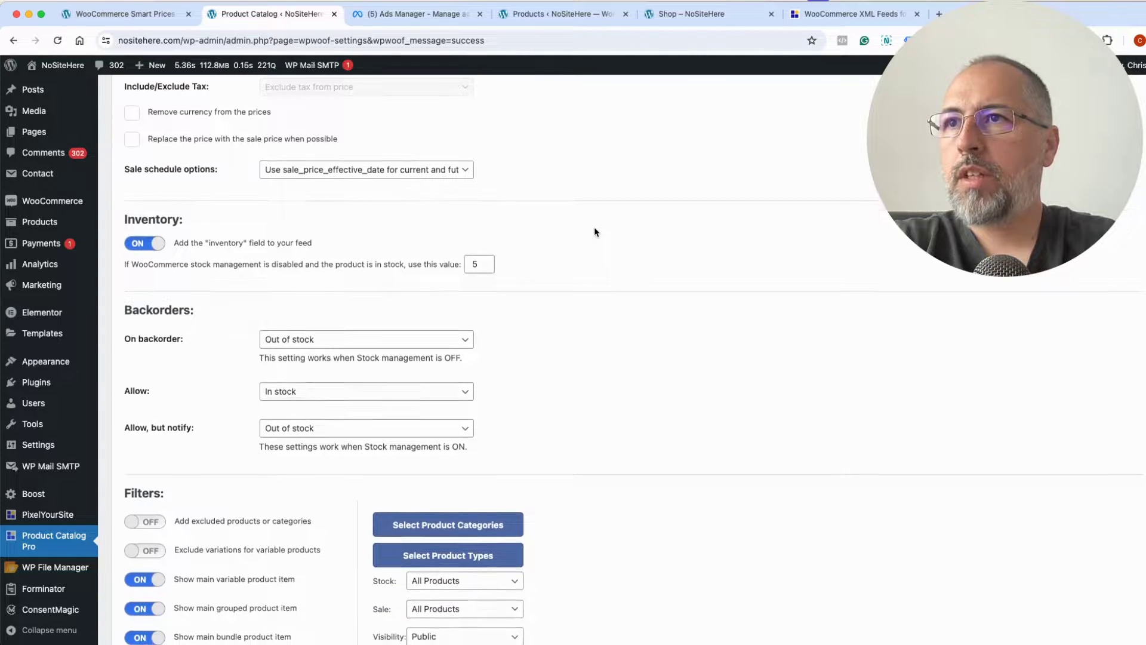
{"action": "scroll", "coordinate": [595, 232], "scroll_direction": "down", "scroll_amount": 3}
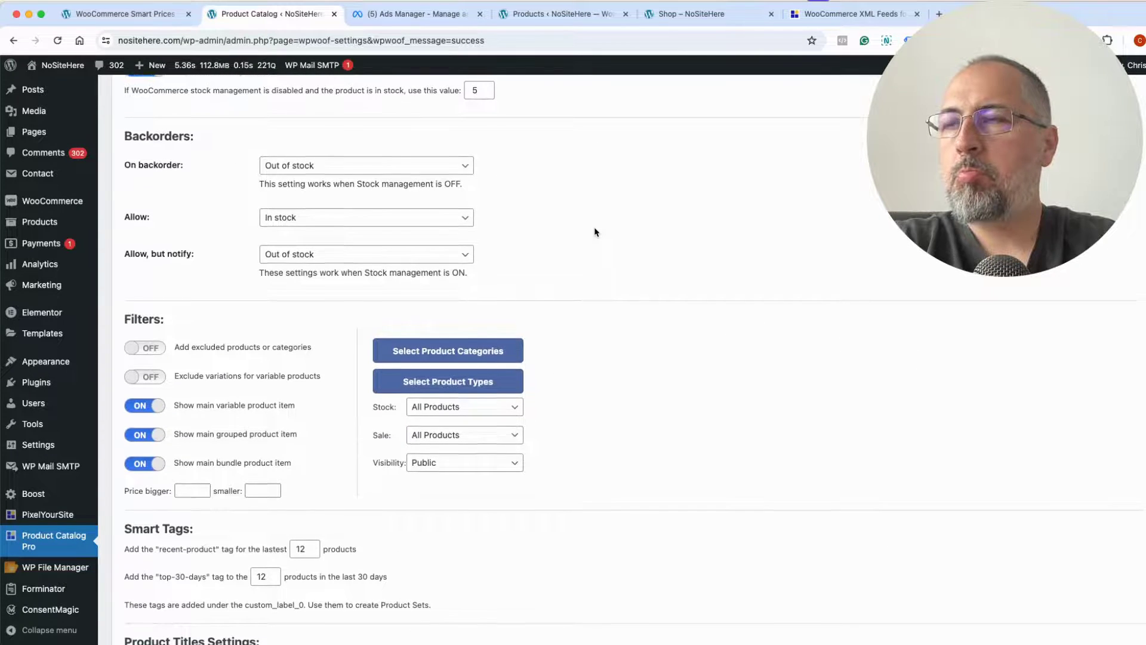
{"action": "scroll", "coordinate": [595, 232], "scroll_direction": "down", "scroll_amount": 1}
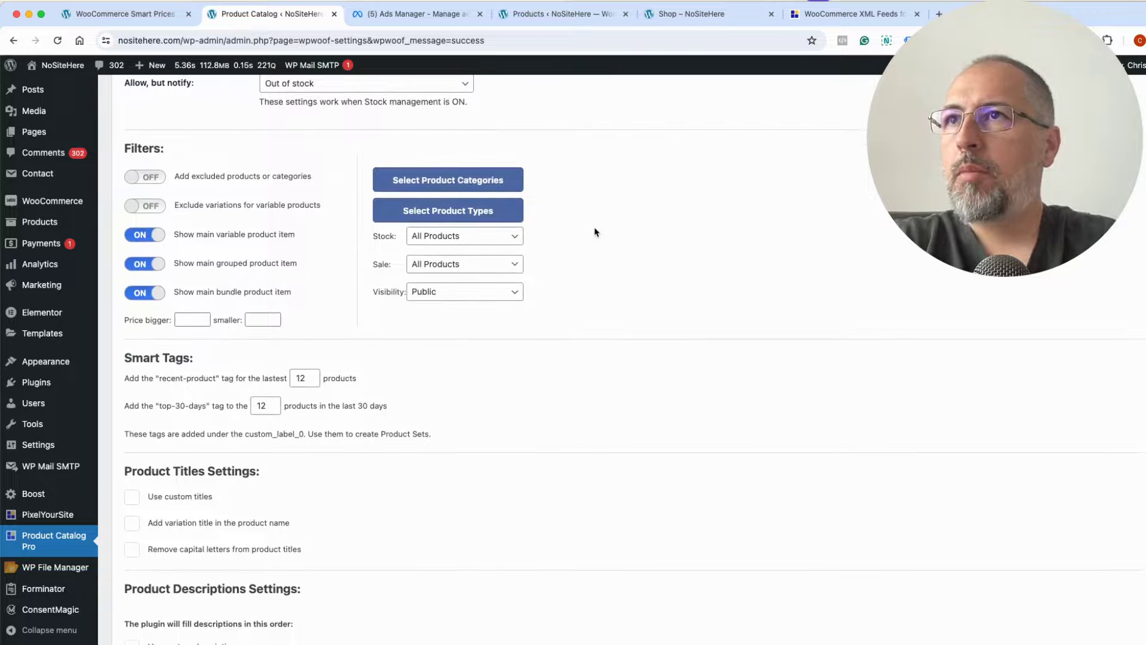
{"action": "right_click", "coordinate": [595, 229]}
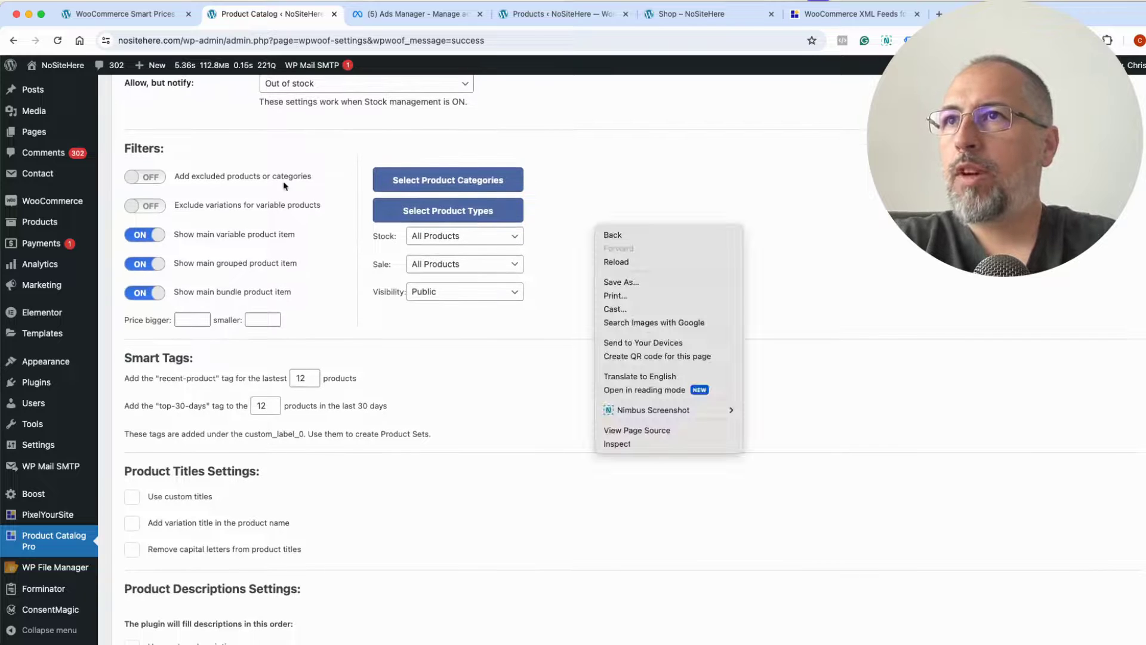
{"action": "left_click", "coordinate": [532, 369]}
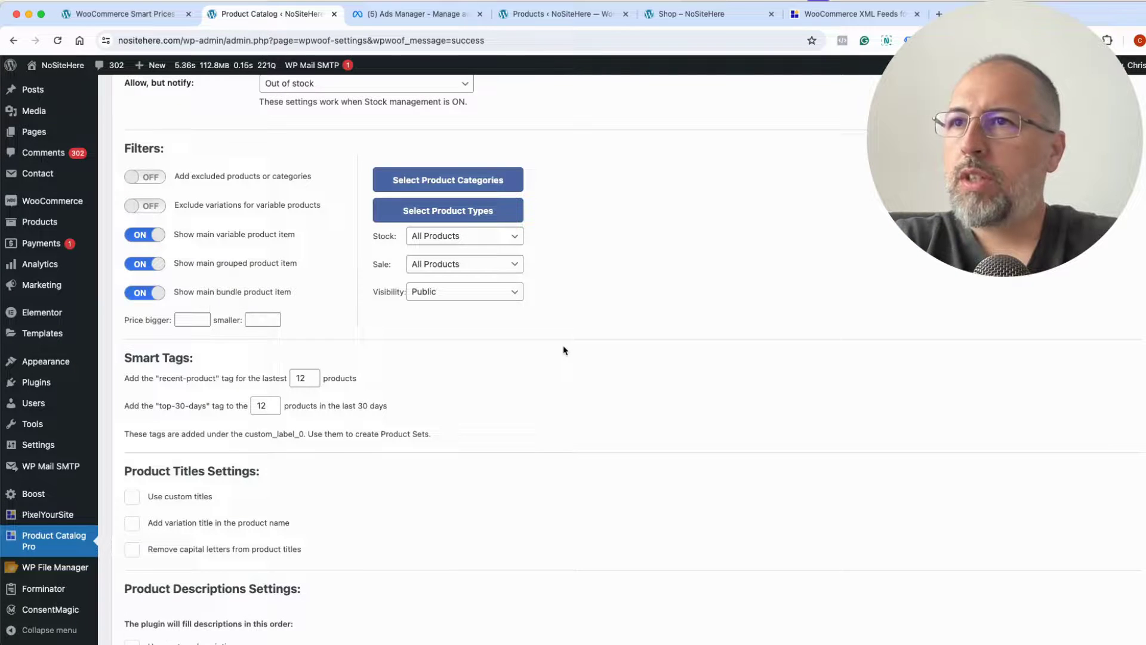
Keep the remaining default options, including the automatic UTM template, and save and generate the feed.
{"action": "scroll", "coordinate": [565, 350], "scroll_direction": "down", "scroll_amount": 8}
{"action": "scroll", "coordinate": [565, 350], "scroll_direction": "down", "scroll_amount": 18}
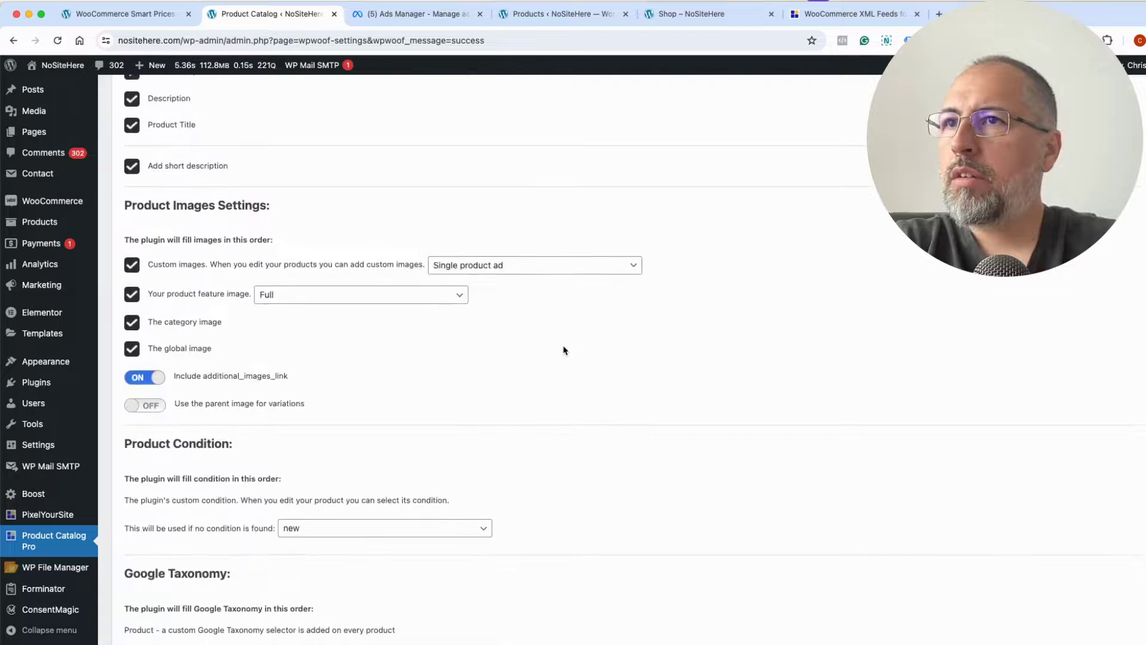
{"action": "scroll", "coordinate": [565, 350], "scroll_direction": "down", "scroll_amount": 7}
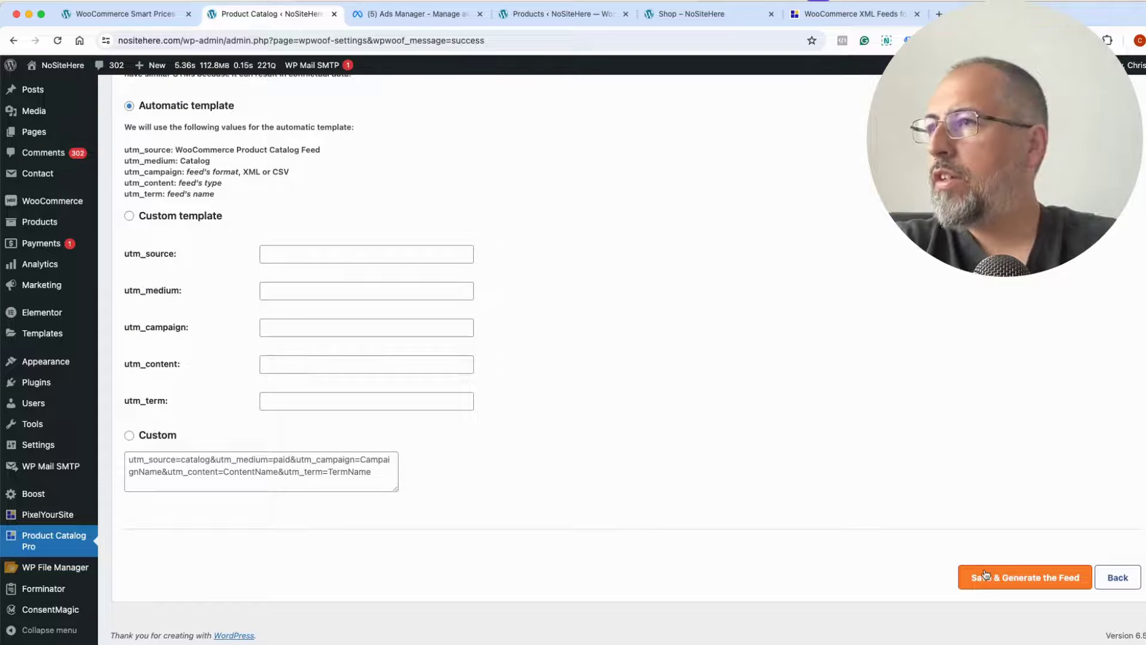
{"action": "left_click", "coordinate": [985, 575]}
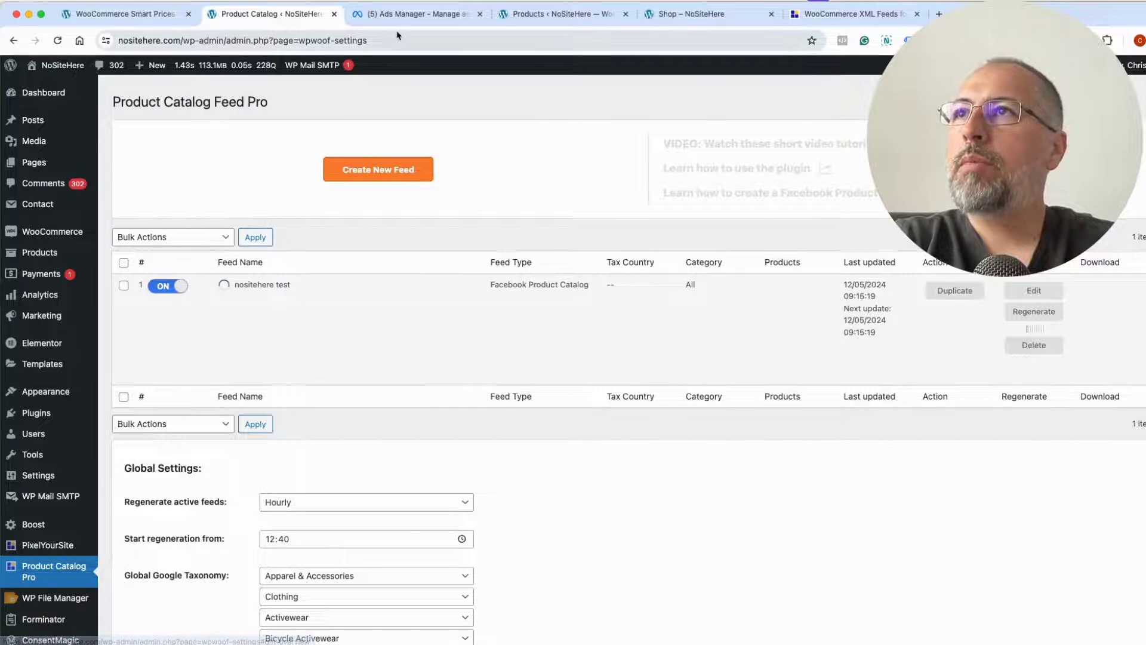
Open the NoSiteHere website's home page in a separate browser tab and view it.
{"action": "left_click", "coordinate": [137, 14]}
{"action": "key", "text": "ctrl+Tab"}
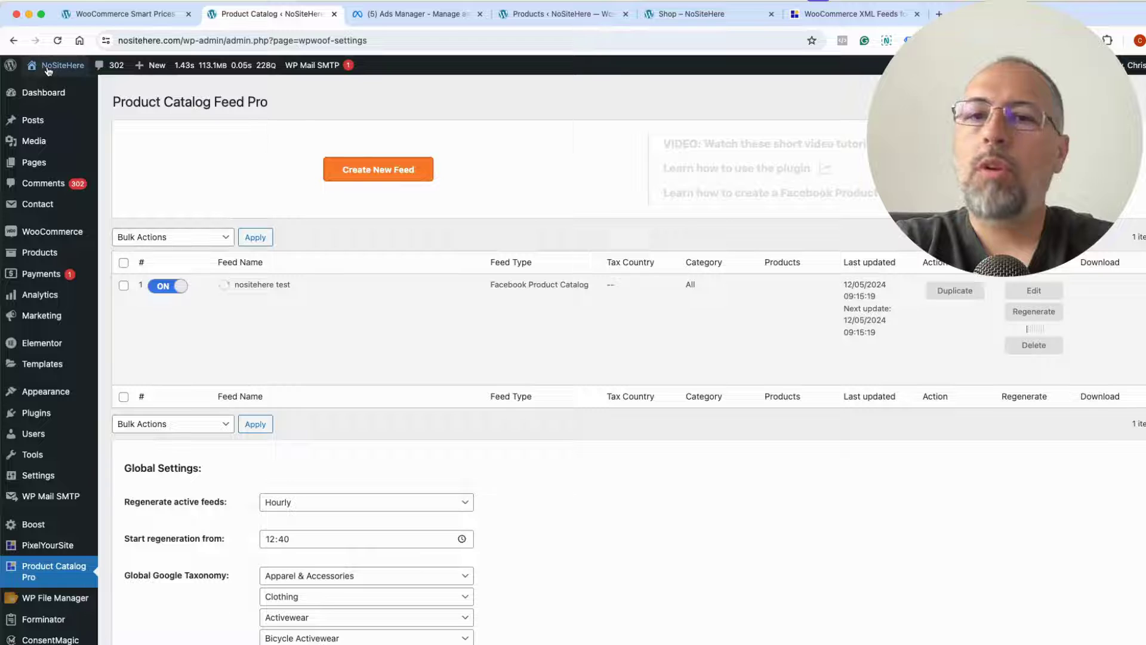
{"action": "mouse_move", "coordinate": [49, 71]}
{"action": "right_click", "coordinate": [48, 71]}
{"action": "left_click", "coordinate": [71, 72]}
{"action": "left_click", "coordinate": [405, 20]}
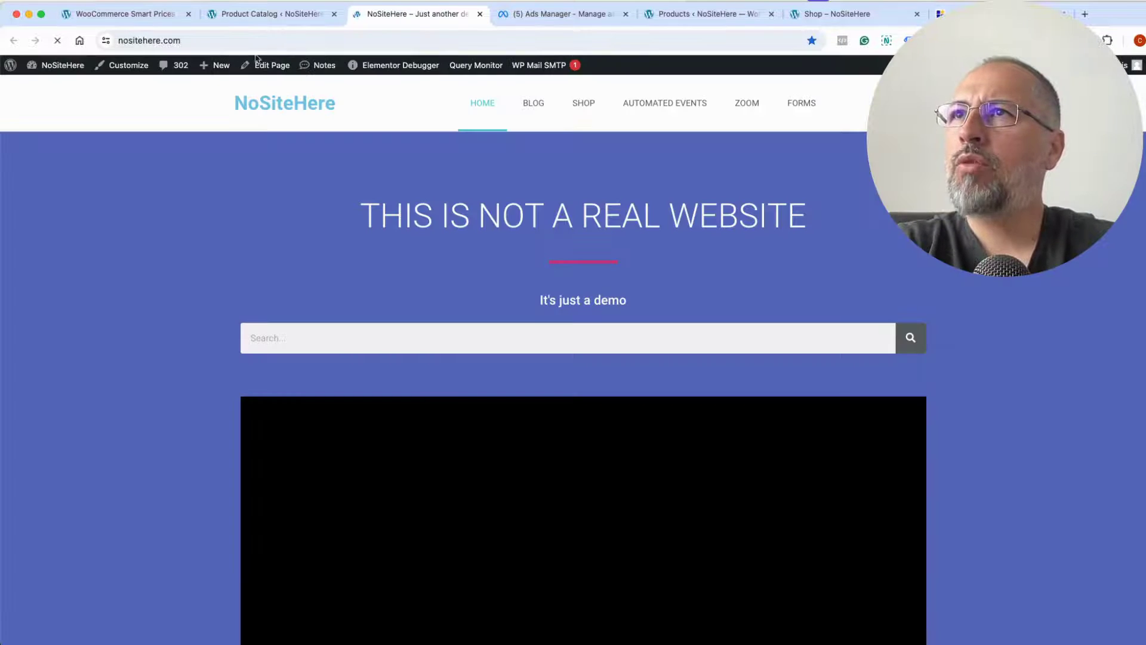
Return to Product Catalog Feed Pro and copy the URL of the "nositehere test" feed.
{"action": "left_click", "coordinate": [256, 14]}
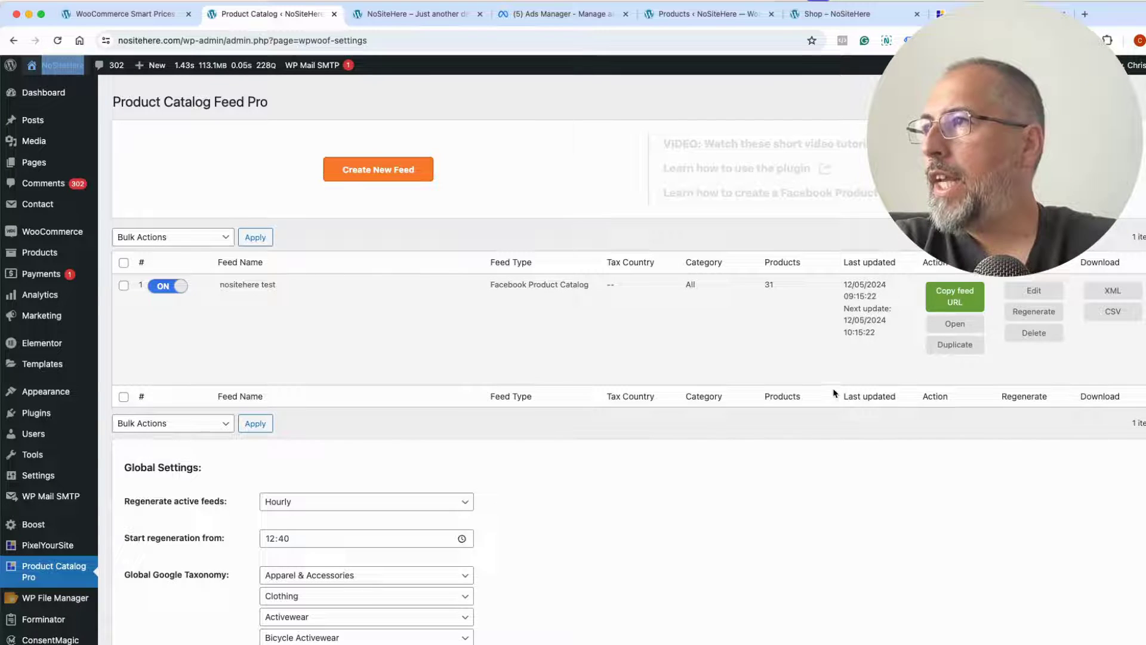
{"action": "right_click", "coordinate": [962, 294]}
{"action": "left_click", "coordinate": [959, 295]}
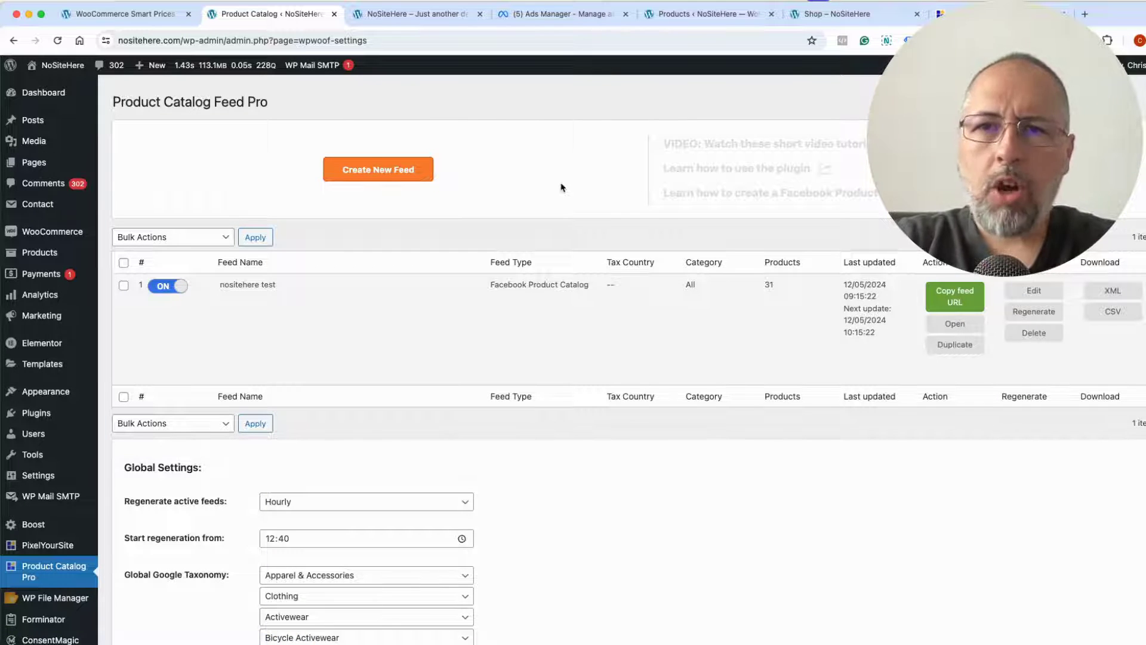
Switch to Meta Ads Manager and open Commerce Manager from its full list of tools.
{"action": "left_click", "coordinate": [566, 18]}
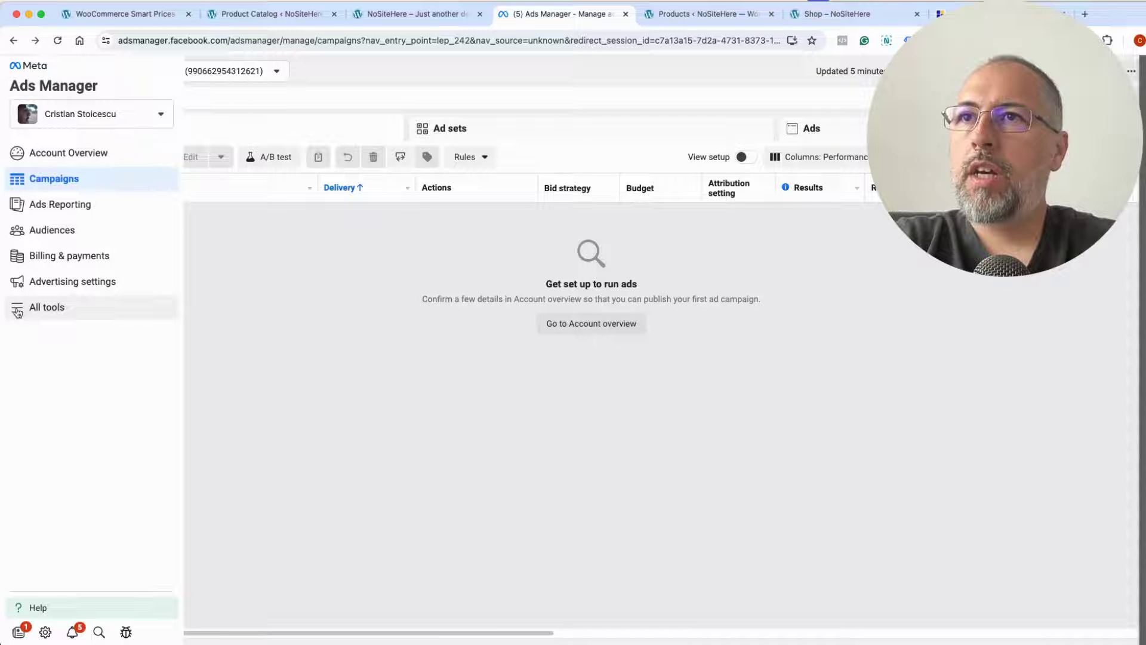
{"action": "left_click", "coordinate": [43, 312]}
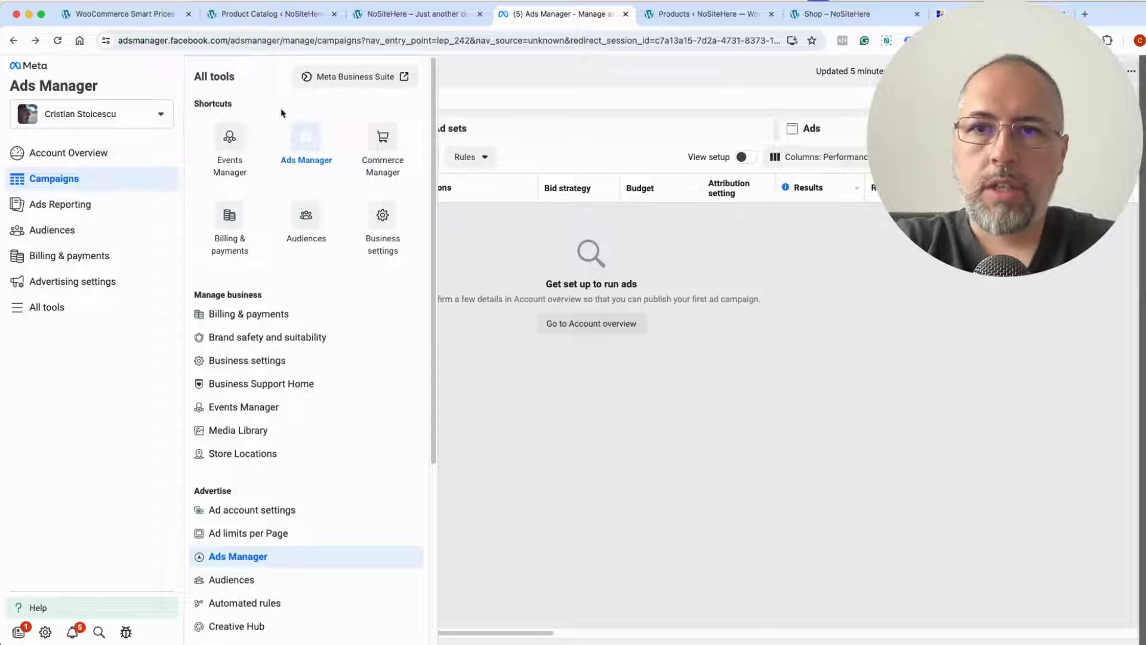
{"action": "scroll", "coordinate": [325, 332], "scroll_direction": "down", "scroll_amount": 5}
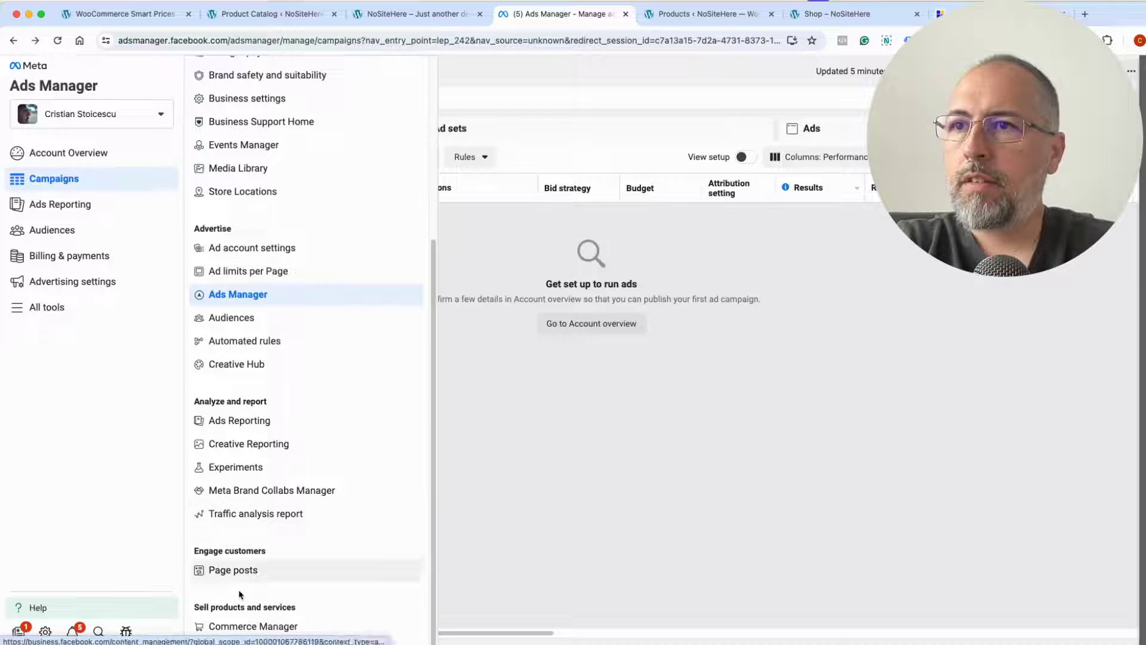
{"action": "left_click", "coordinate": [236, 631]}
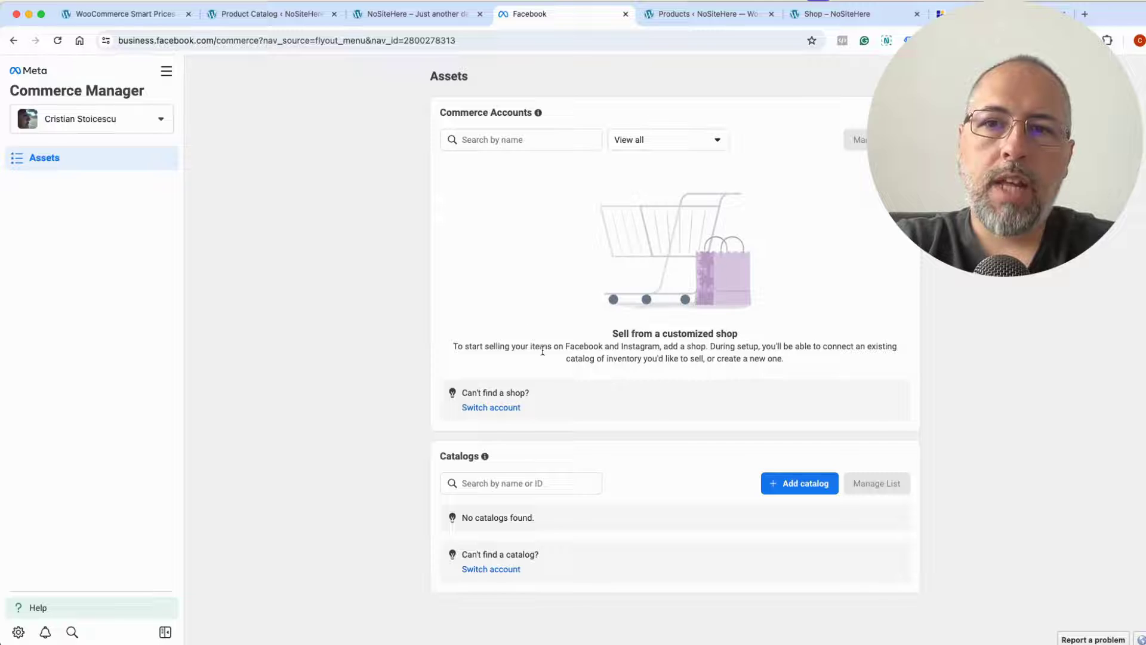
Start adding a catalog in Commerce Manager and choose Ecommerce as the catalog type.
{"action": "left_click", "coordinate": [789, 483]}
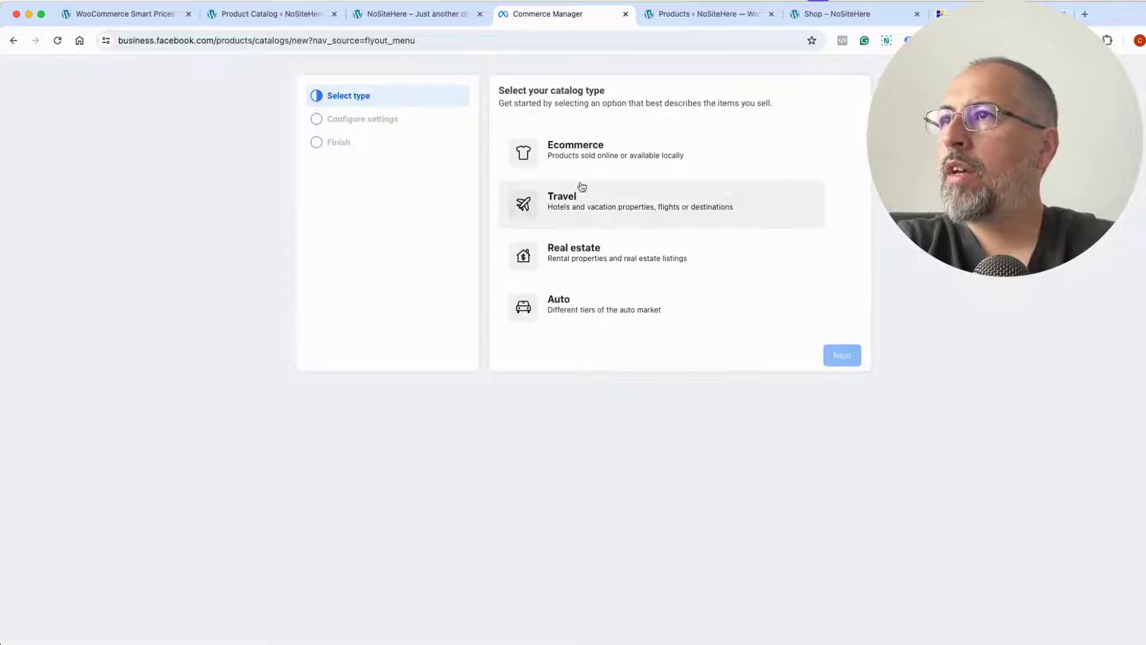
{"action": "left_click", "coordinate": [577, 154]}
{"action": "left_click", "coordinate": [841, 413]}
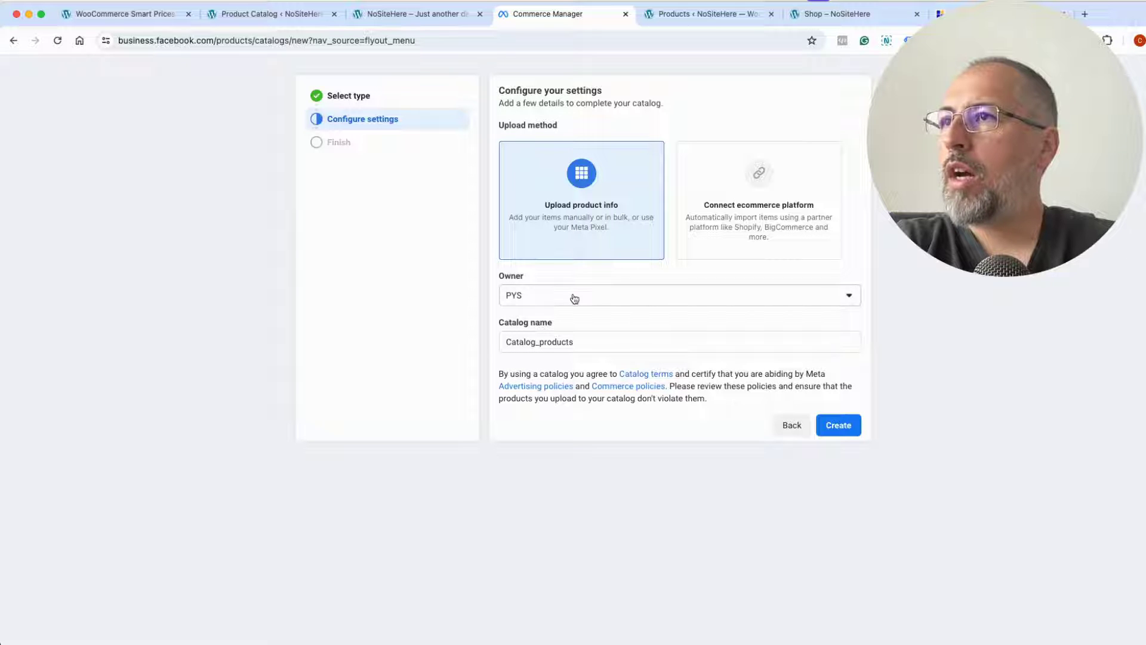
Name the catalog "NoSiteHere Demo" and create it with the Upload product info method and PYS as owner.
{"action": "double_click", "coordinate": [571, 339]}
{"action": "type", "text": "N"}
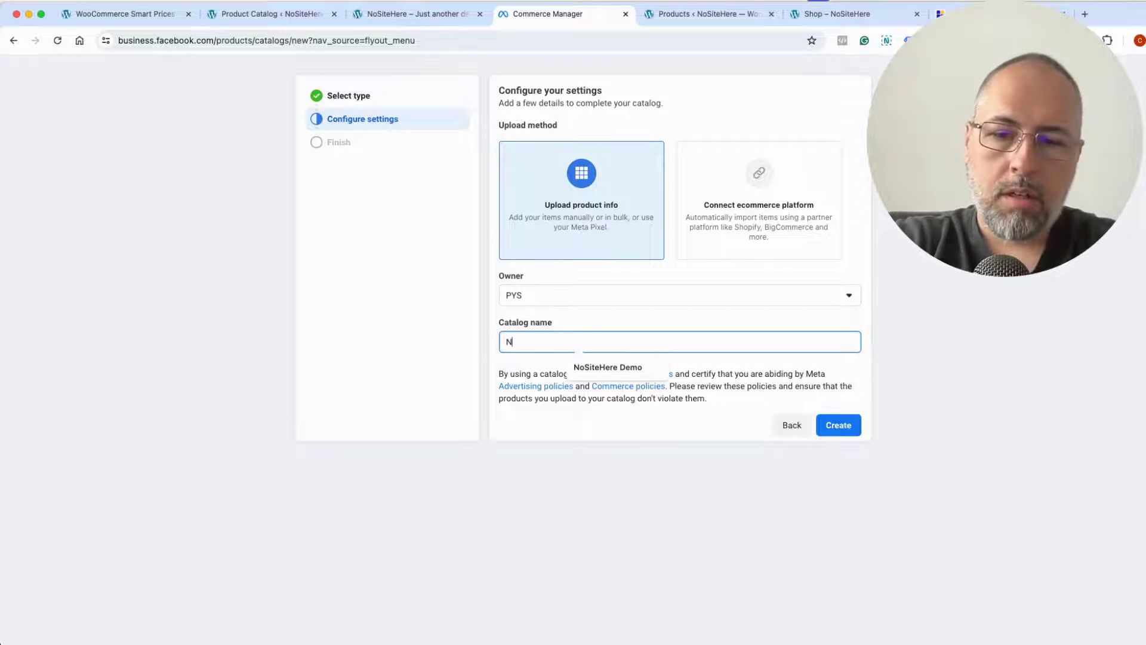
{"action": "type", "text": "oSiteHr"}
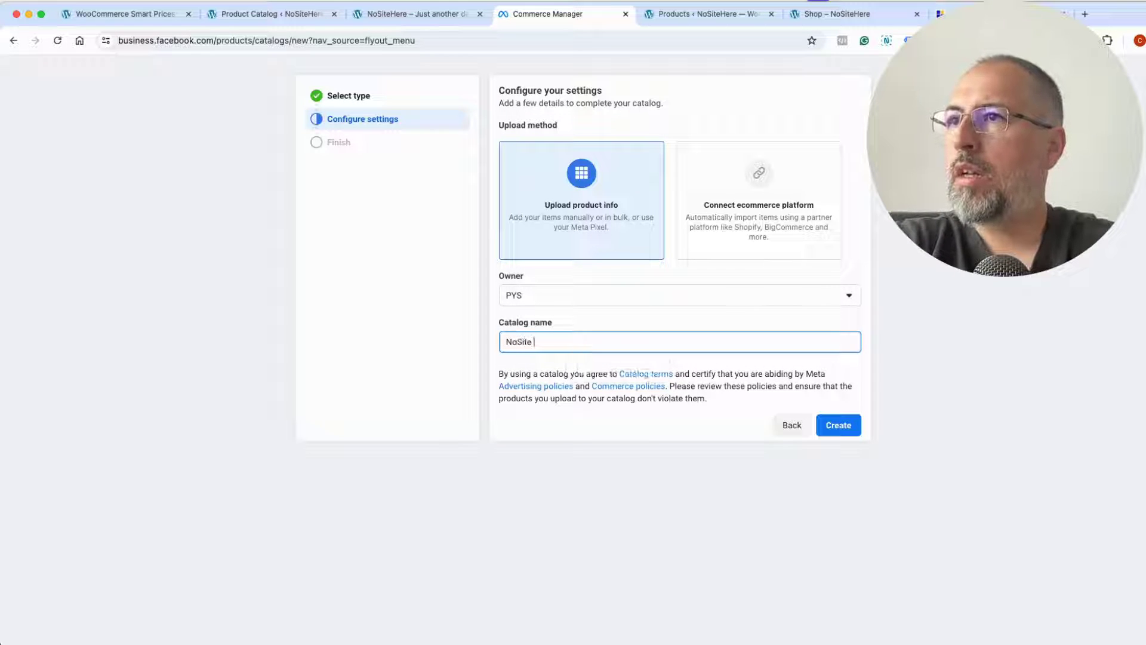
{"action": "key", "text": "BackSpace"}
{"action": "type", "text": "re"}
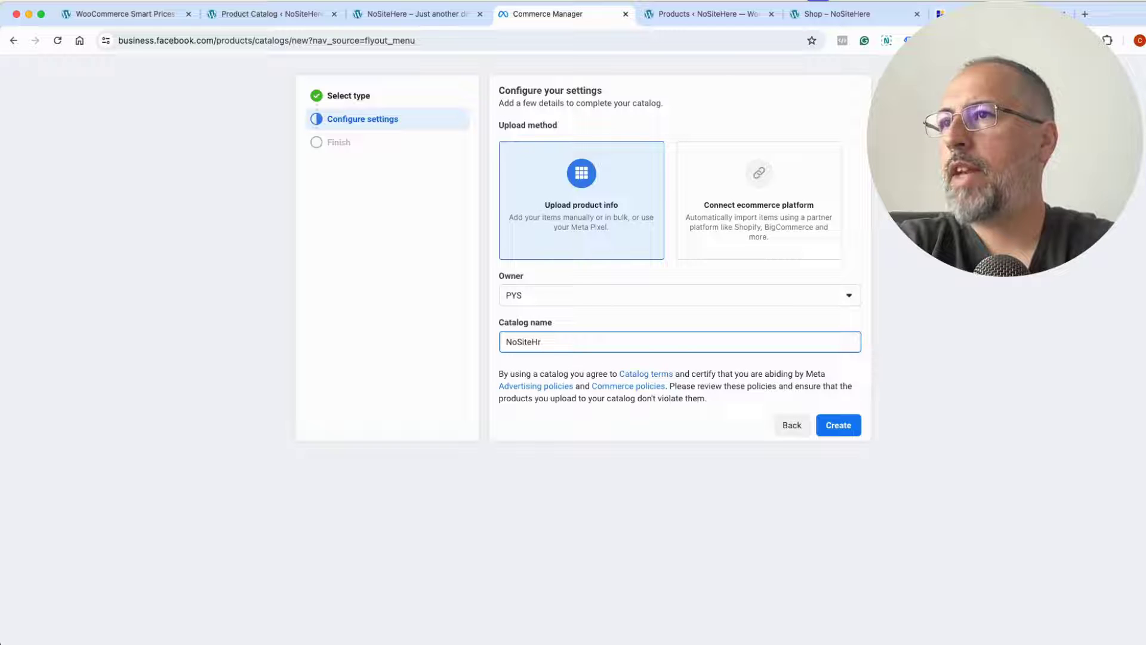
{"action": "key", "text": "BackSpace"}
{"action": "type", "text": "ere De"}
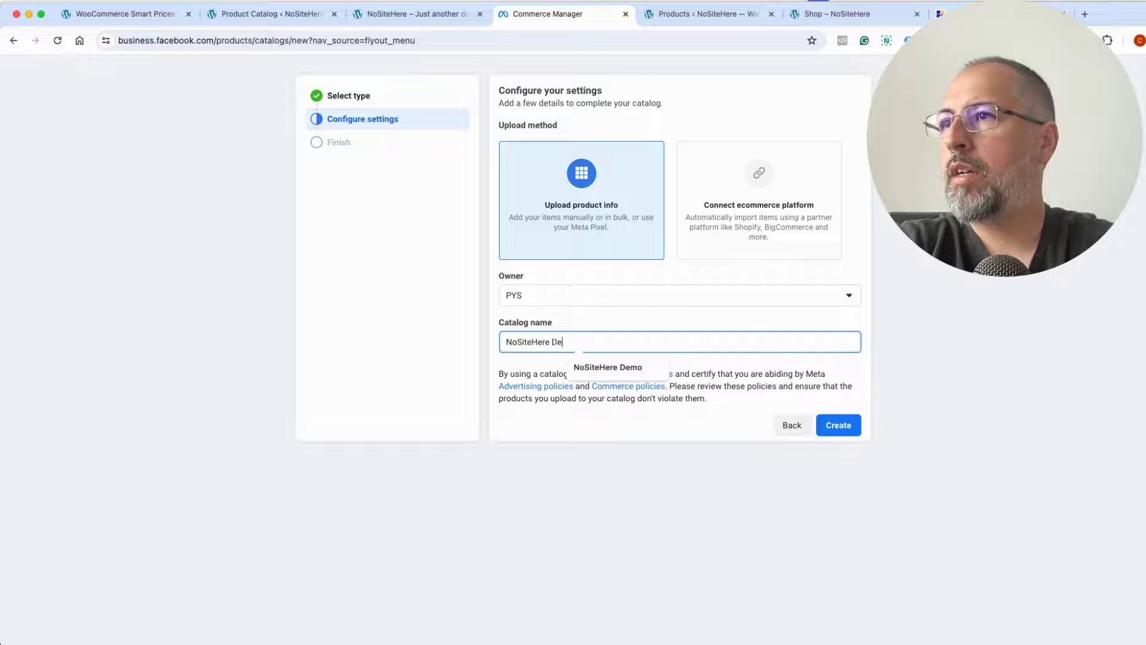
{"action": "type", "text": "mo"}
{"action": "left_click", "coordinate": [839, 425]}
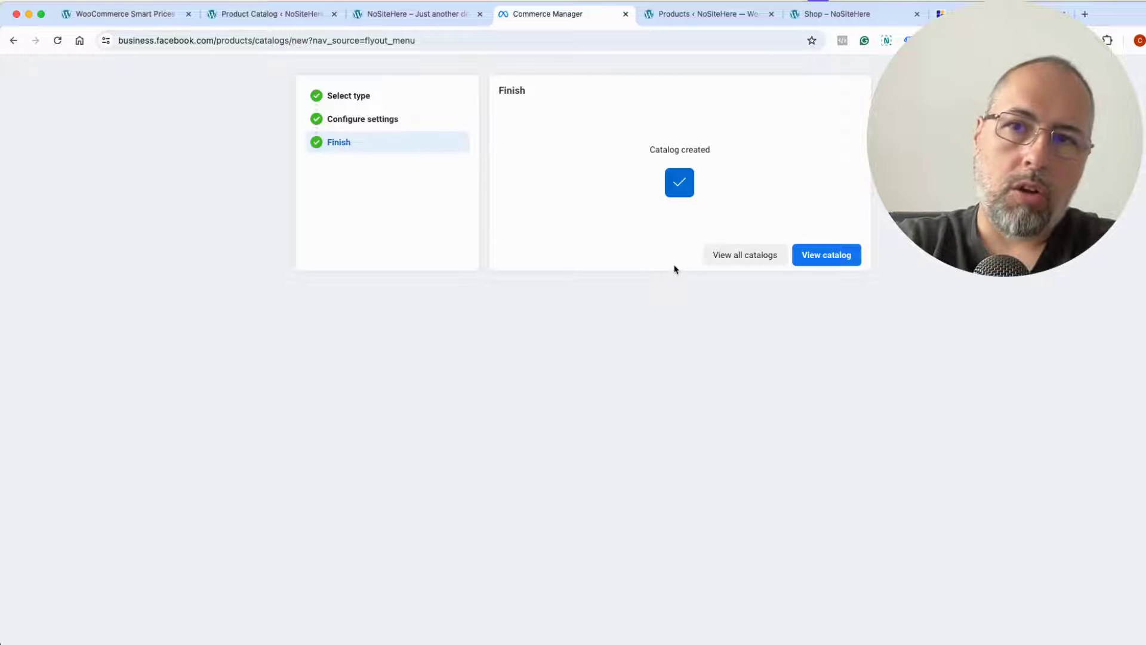
Open the new catalog's data sources and choose a data feed as the way to add items.
{"action": "left_click", "coordinate": [812, 258]}
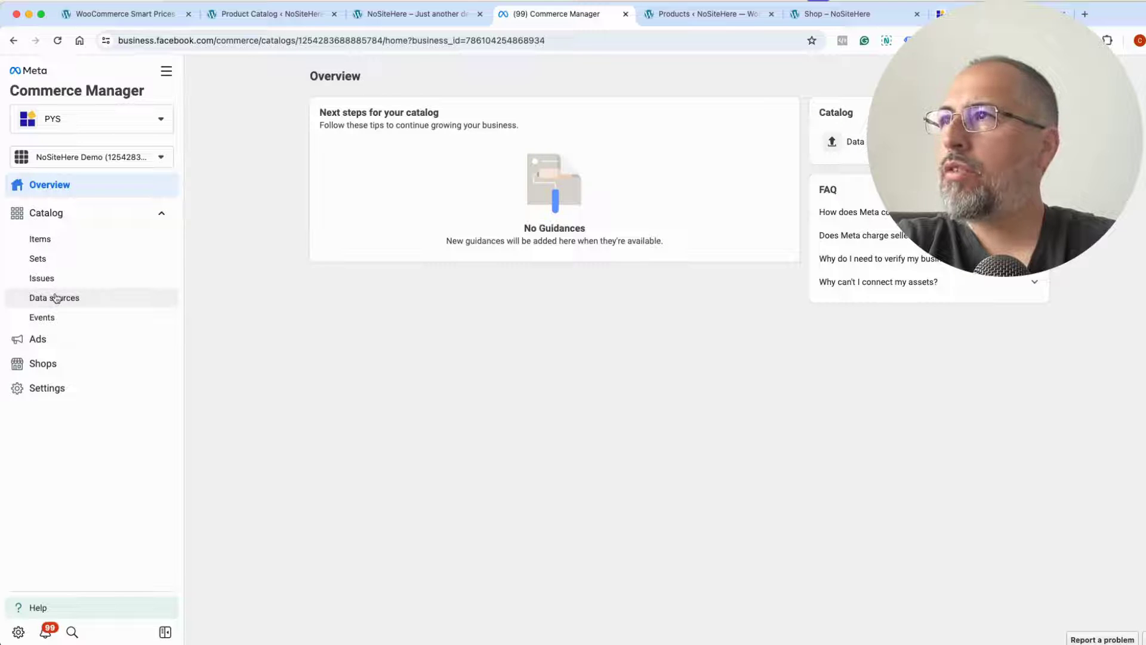
{"action": "left_click", "coordinate": [56, 298]}
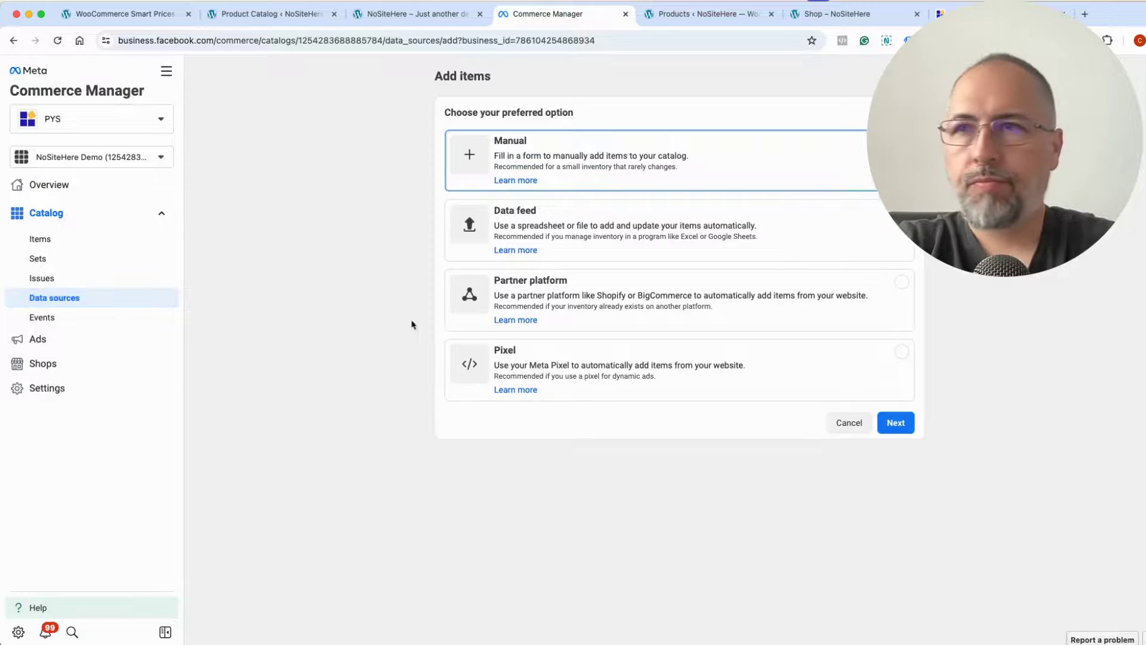
{"action": "left_click", "coordinate": [616, 218]}
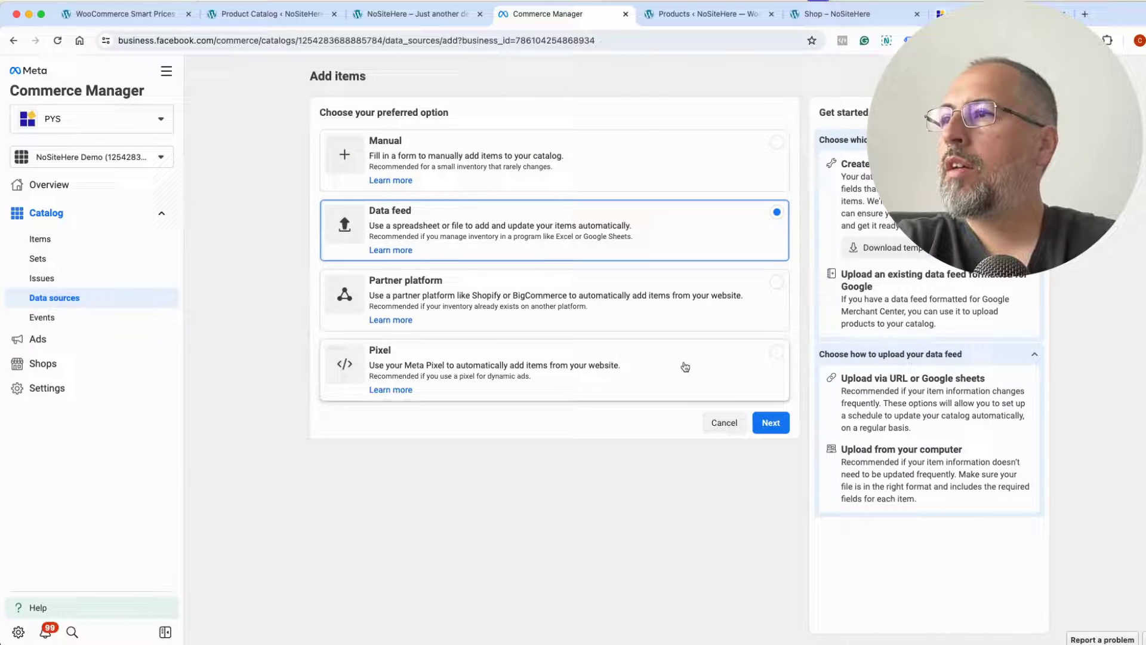
{"action": "left_click", "coordinate": [768, 422]}
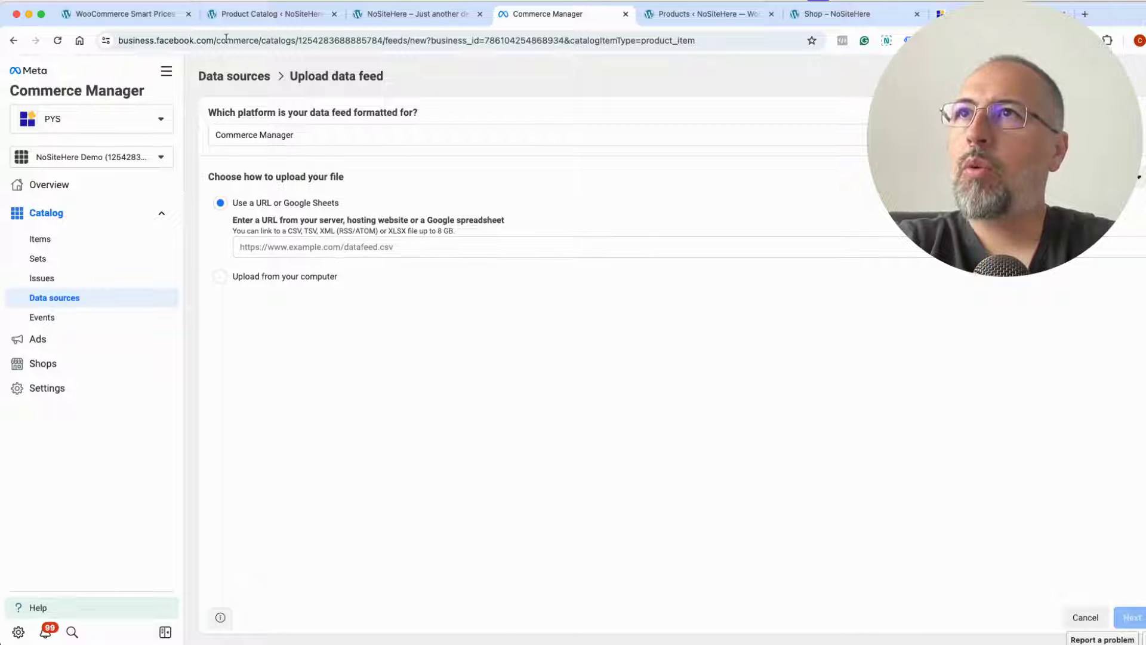
Go back to Product Catalog Feed Pro for the "nositehere test" feed URL and paste it as the data feed's URL in Commerce Manager.
{"action": "left_click", "coordinate": [237, 16]}
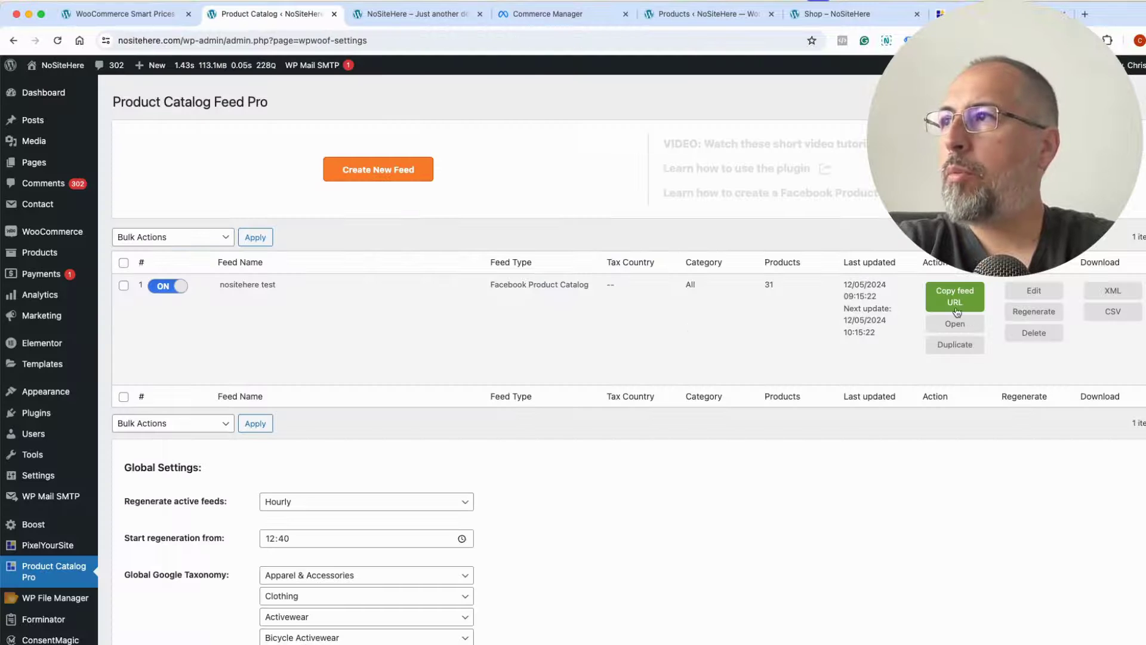
{"action": "left_click", "coordinate": [448, 18]}
{"action": "left_click", "coordinate": [533, 14]}
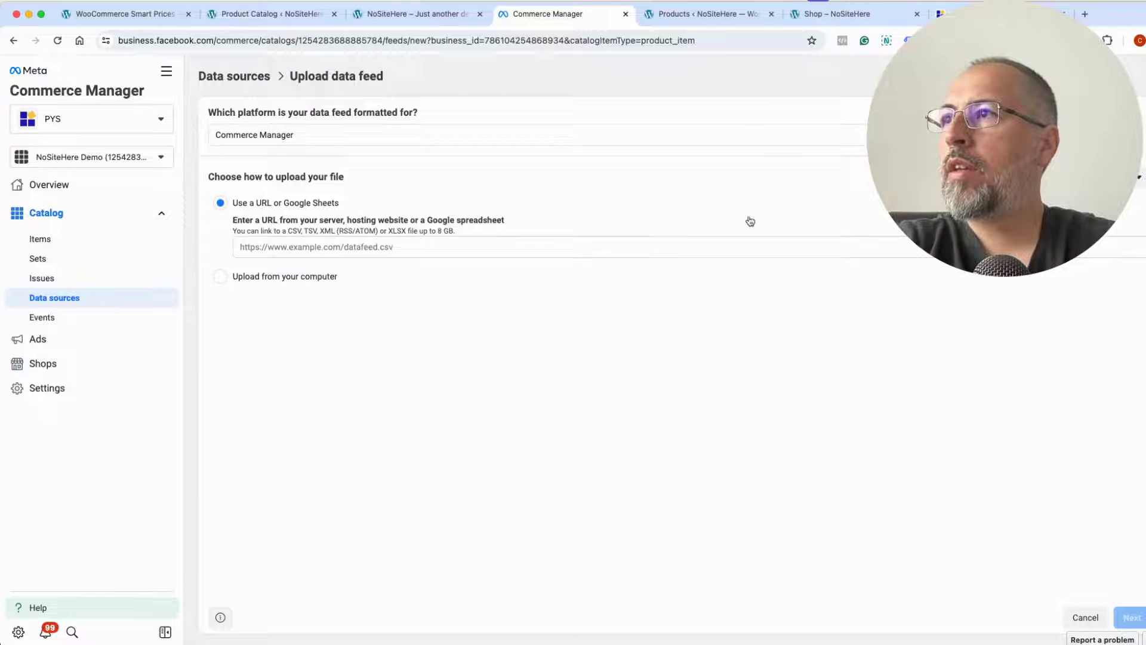
{"action": "left_click", "coordinate": [672, 247]}
{"action": "right_click", "coordinate": [673, 247]}
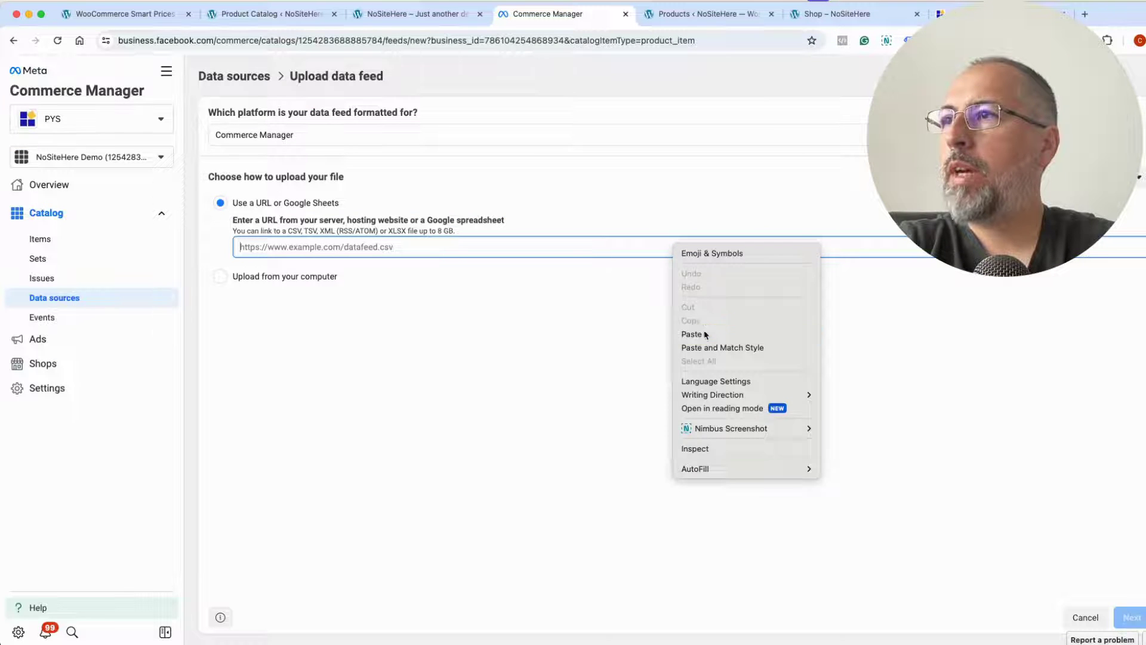
{"action": "left_click", "coordinate": [704, 332]}
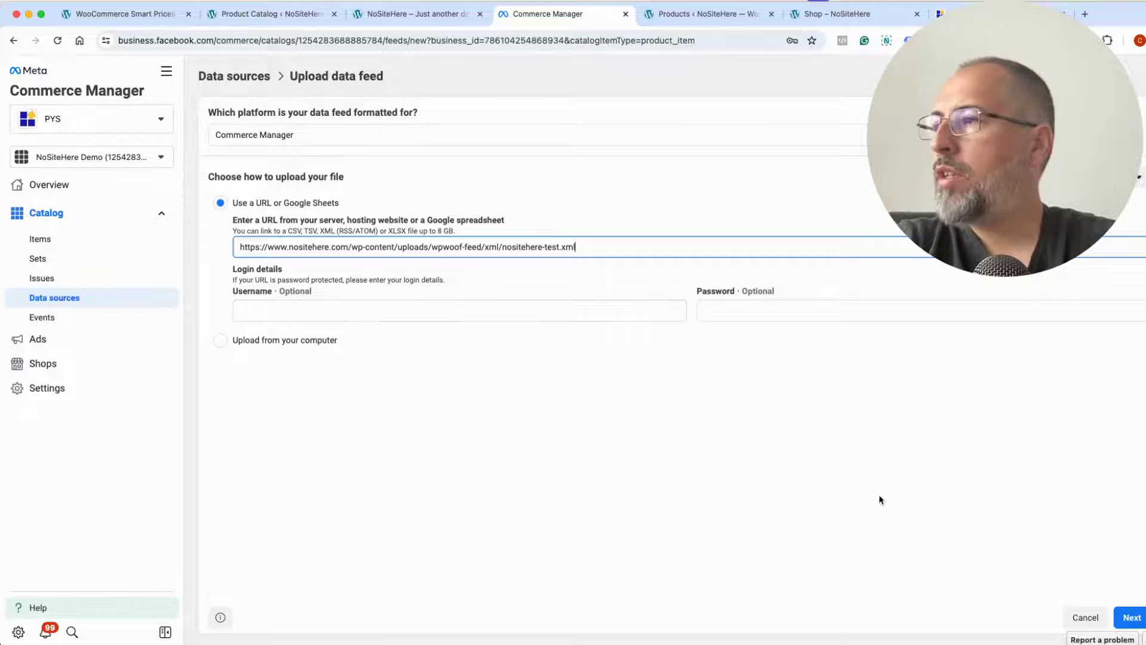
Confirm the feed settings with US Dollars as default currency and an hourly schedule, and start the upload.
{"action": "left_click", "coordinate": [1132, 618]}
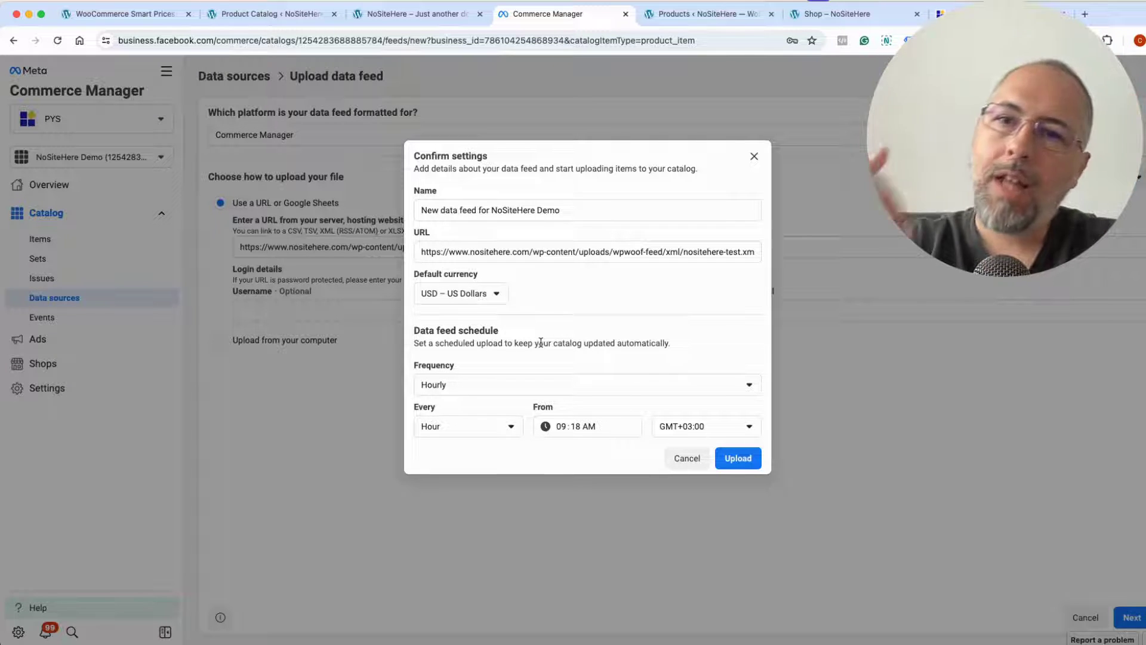
{"action": "left_click", "coordinate": [539, 386]}
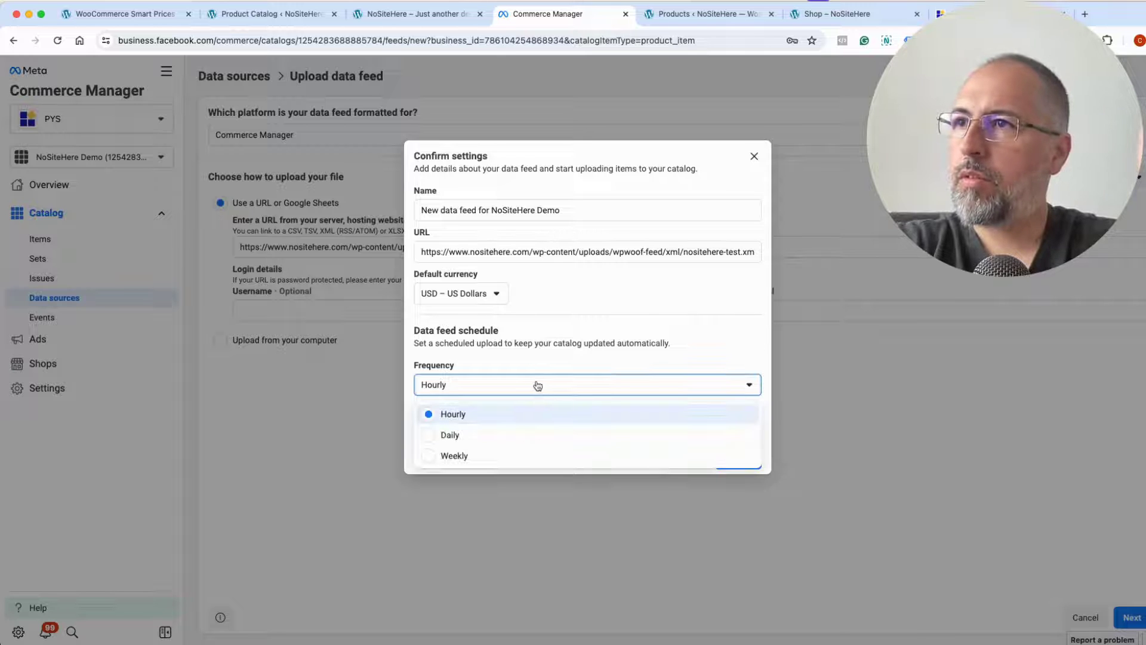
{"action": "left_click", "coordinate": [550, 337]}
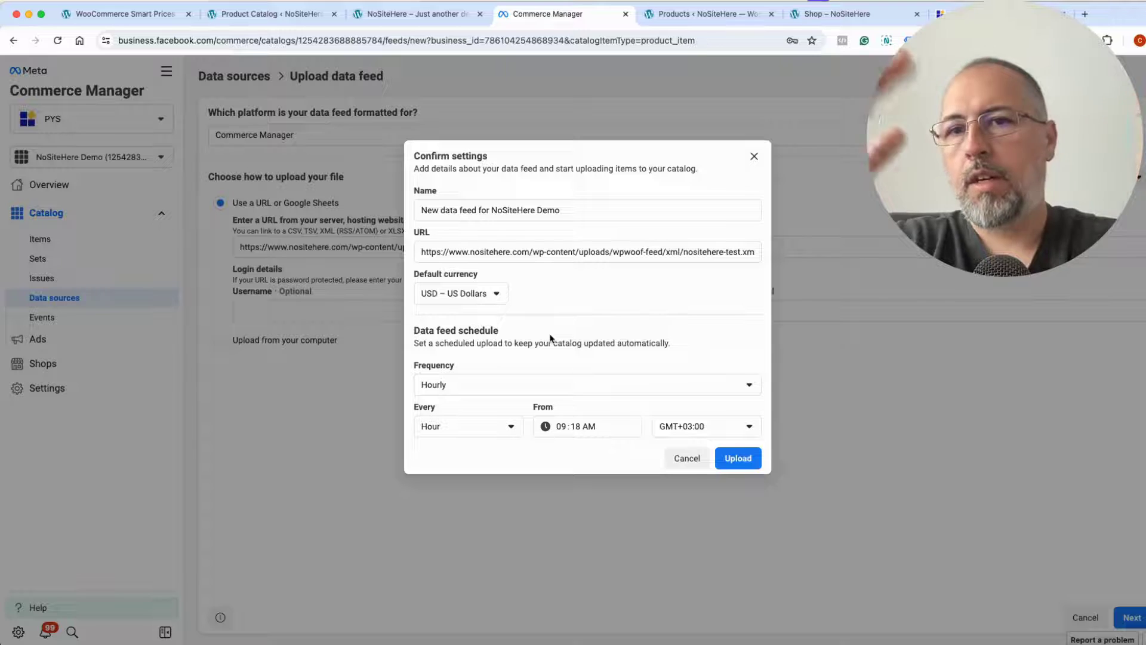
{"action": "left_click", "coordinate": [737, 460]}
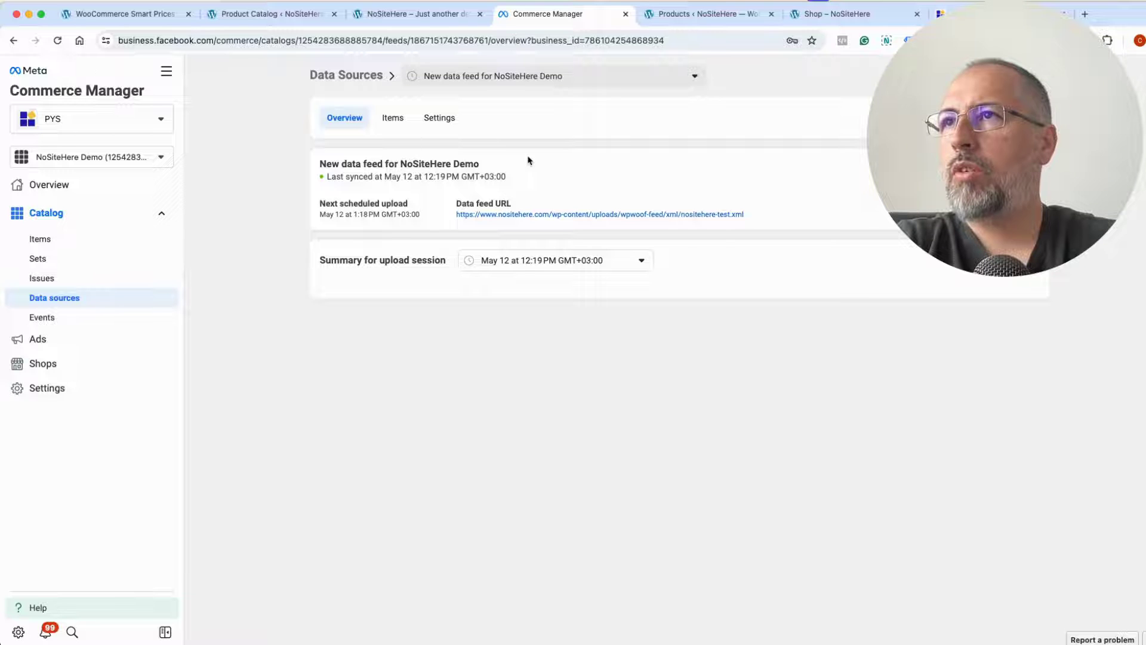
Check the items imported by the feed and examine the Sunglasses item's details and content ID.
{"action": "left_click", "coordinate": [391, 118]}
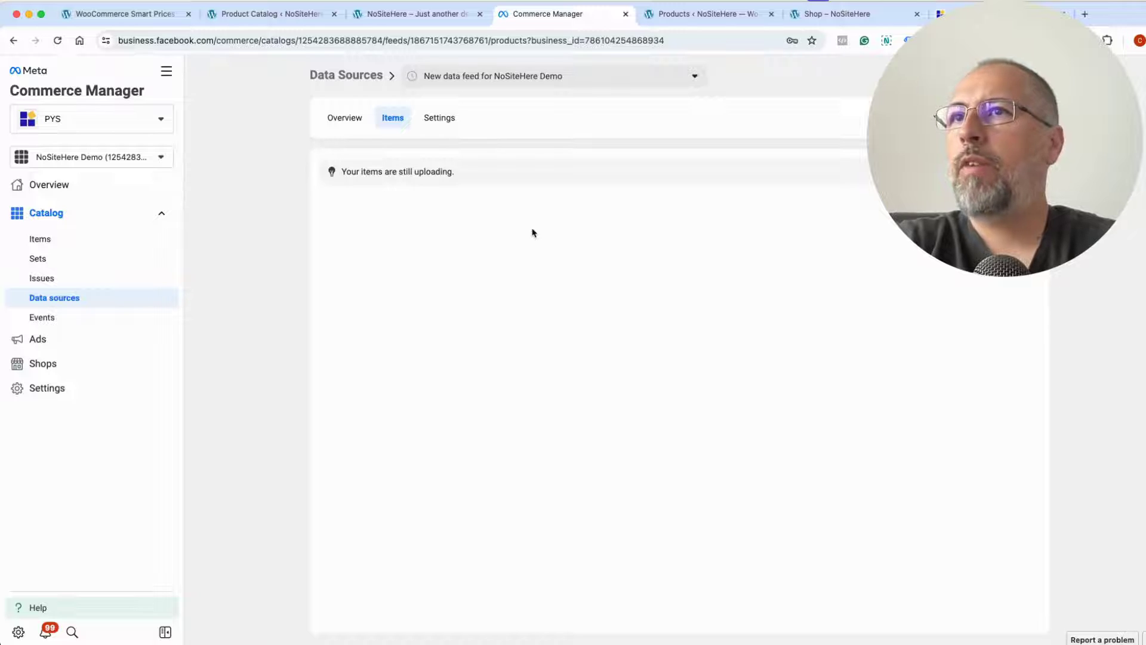
{"action": "left_click", "coordinate": [43, 299]}
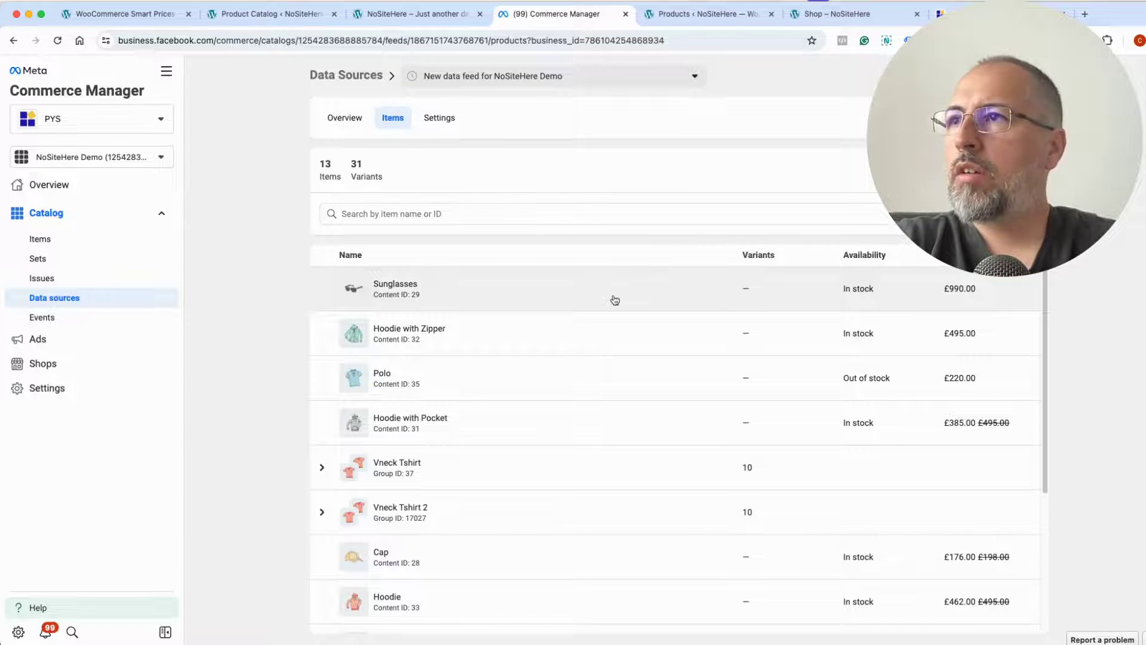
{"action": "left_click", "coordinate": [615, 300]}
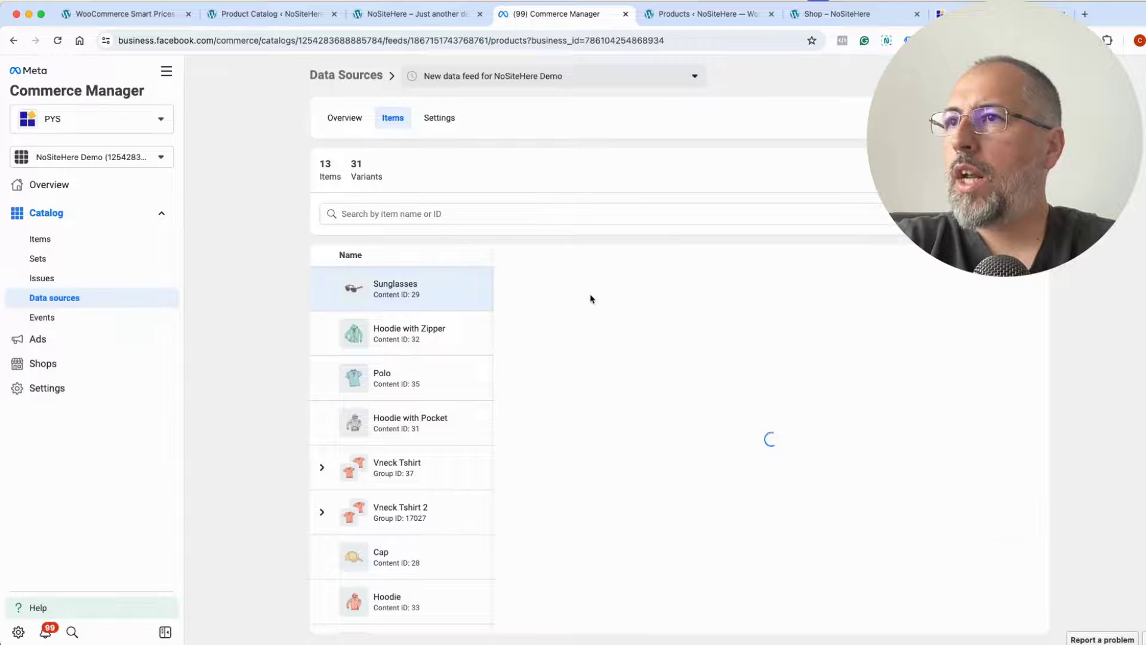
{"action": "scroll", "coordinate": [771, 434], "scroll_direction": "down", "scroll_amount": 1}
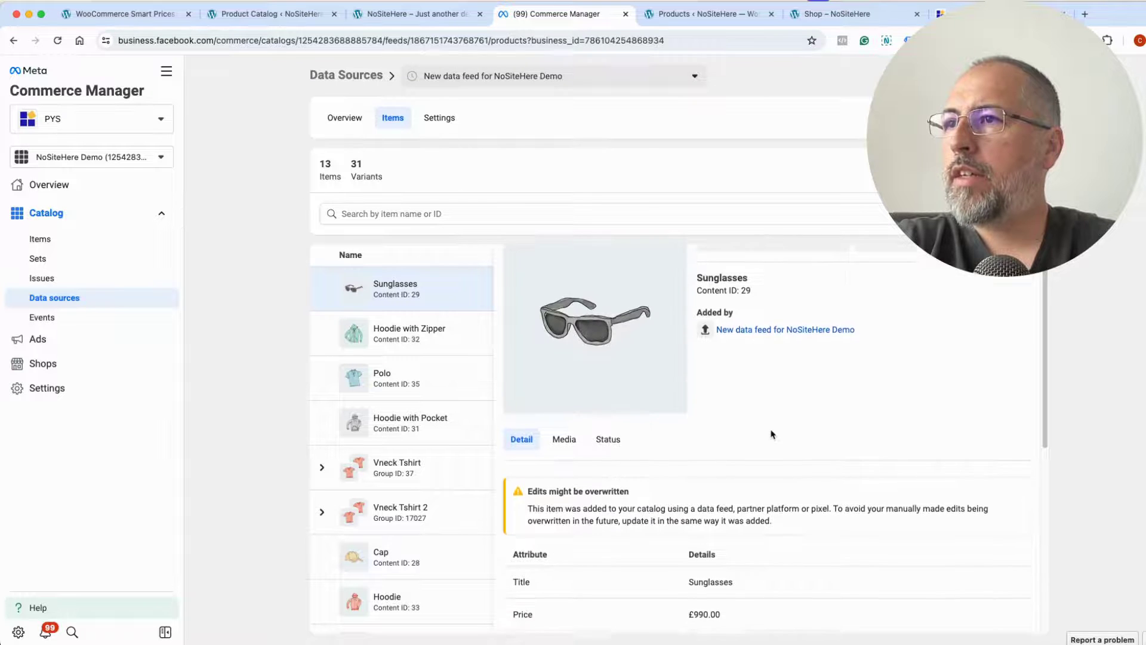
{"action": "scroll", "coordinate": [771, 434], "scroll_direction": "down", "scroll_amount": 5}
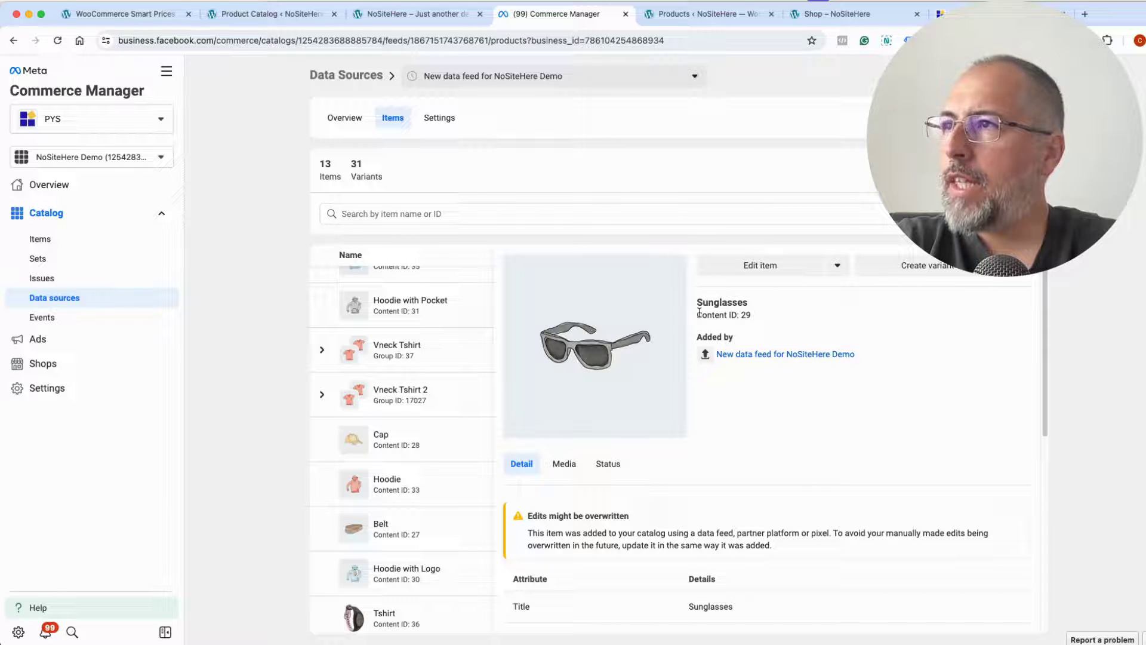
{"action": "left_click_drag", "start_coordinate": [699, 312], "coordinate": [753, 319]}
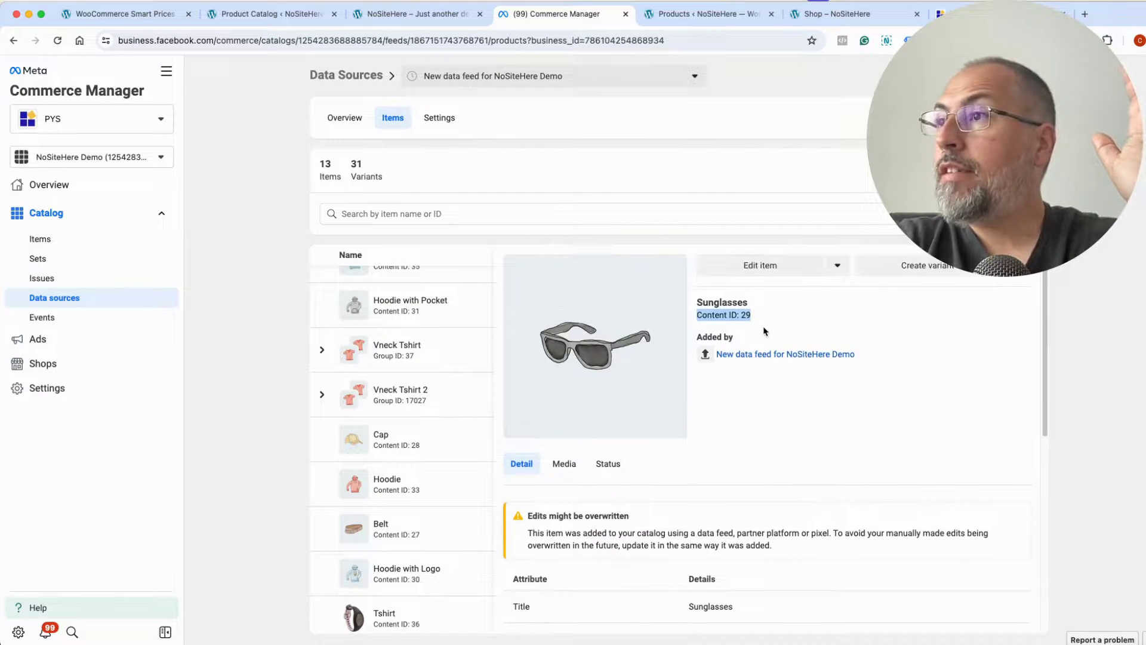
{"action": "scroll", "coordinate": [396, 409], "scroll_direction": "down", "scroll_amount": 3}
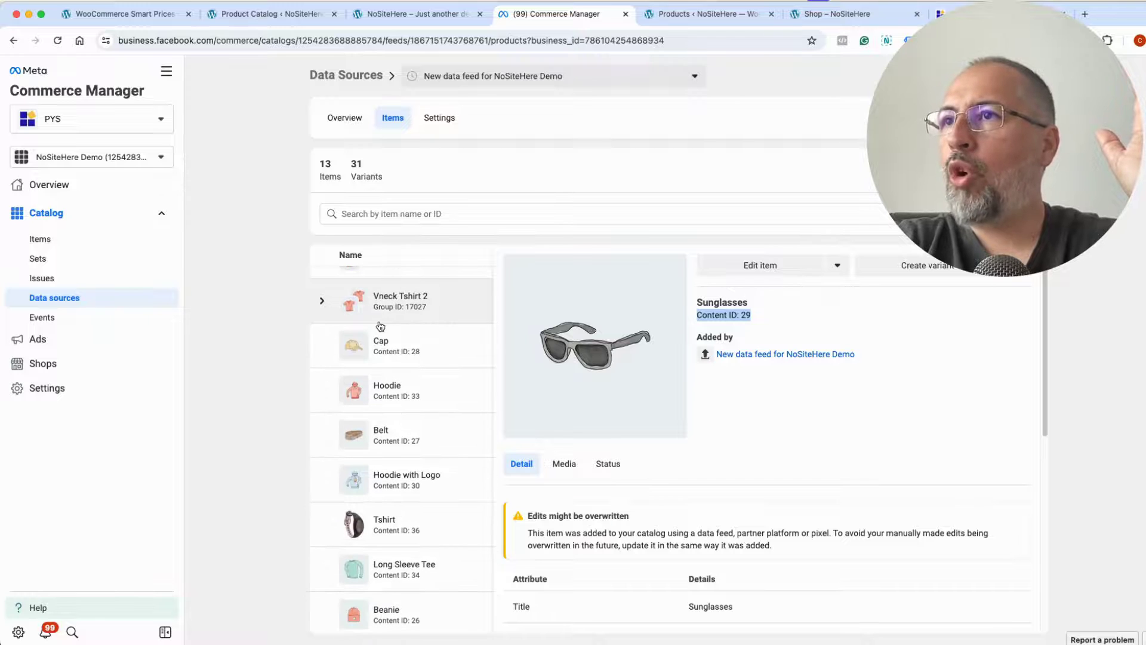
{"action": "scroll", "coordinate": [380, 326], "scroll_direction": "up", "scroll_amount": 5}
{"action": "left_click", "coordinate": [383, 289]}
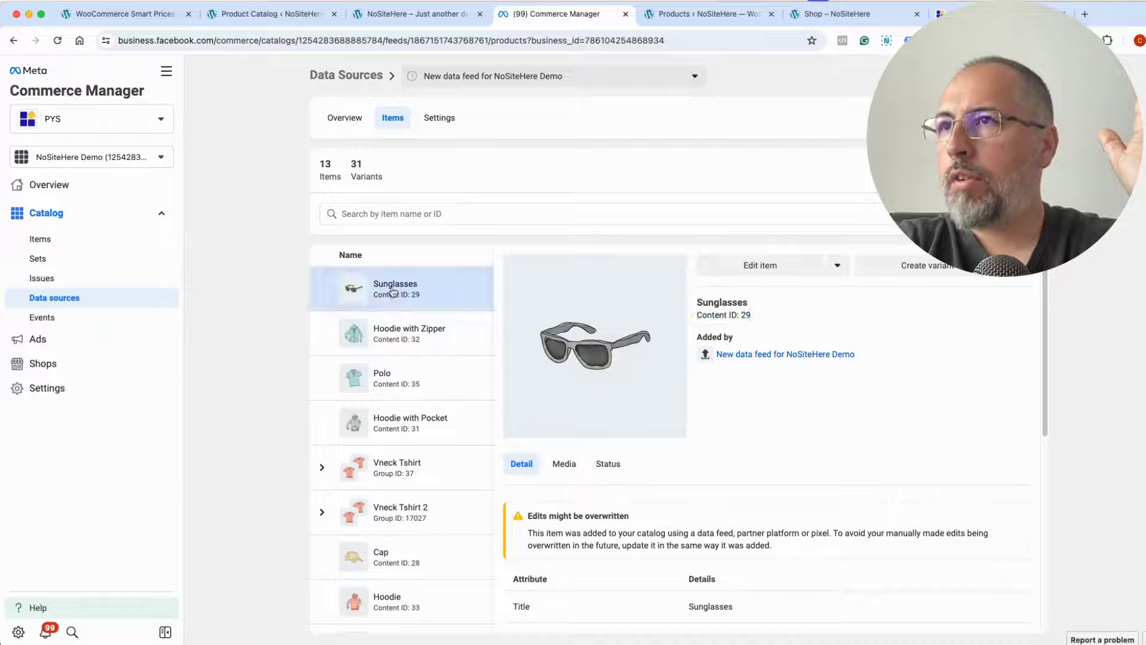
Expand the Vneck Tshirt group with group ID 37 and look through its variants and their content IDs.
{"action": "left_click", "coordinate": [400, 482]}
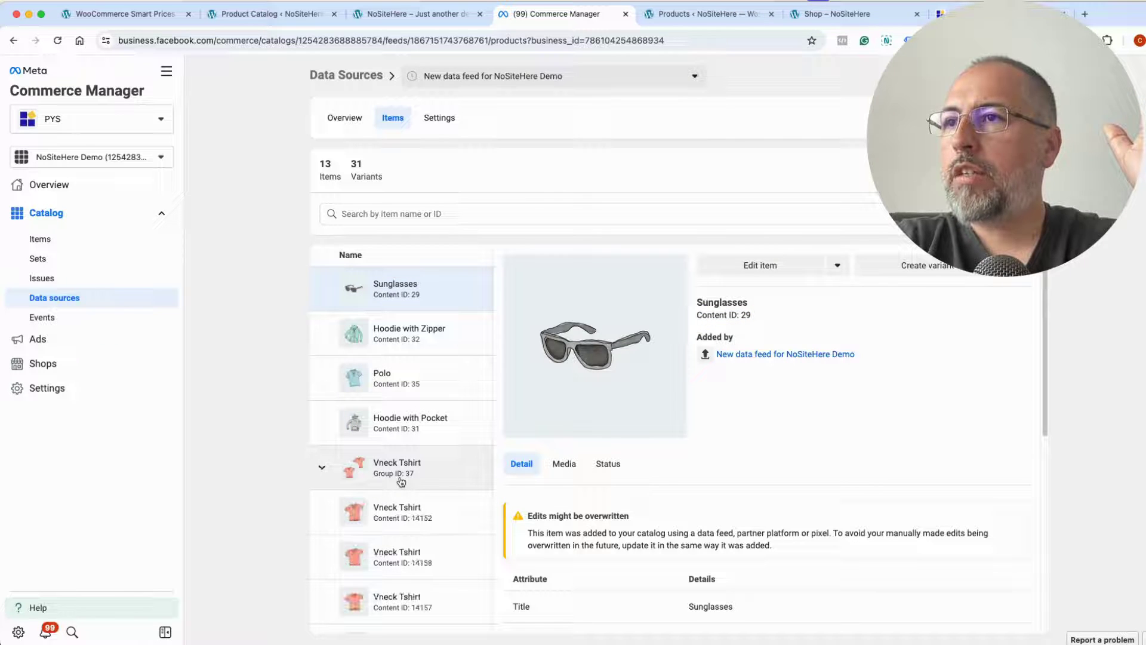
{"action": "scroll", "coordinate": [400, 482], "scroll_direction": "down", "scroll_amount": 2}
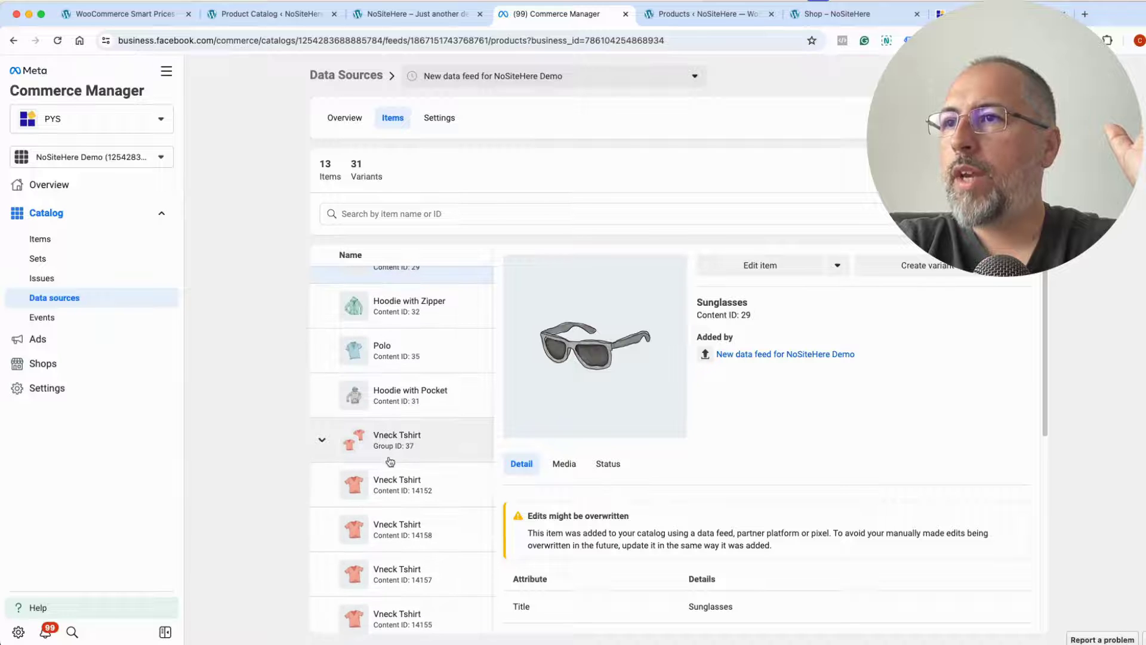
{"action": "scroll", "coordinate": [389, 442], "scroll_direction": "down", "scroll_amount": 10}
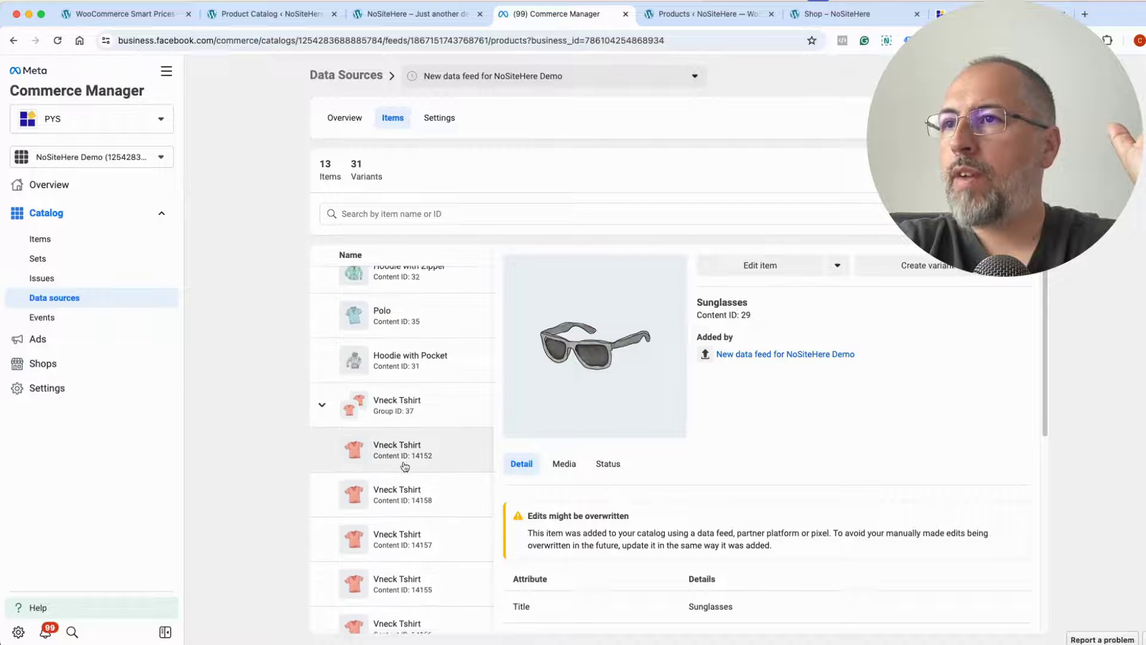
{"action": "triple_click", "coordinate": [394, 360]}
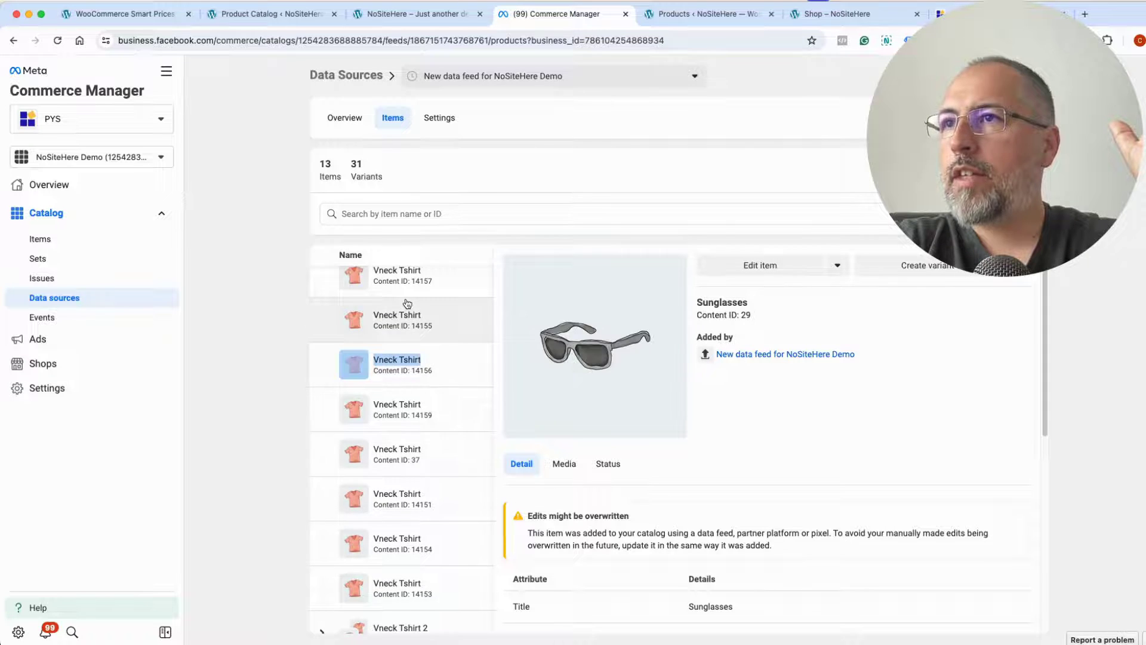
{"action": "scroll", "coordinate": [404, 302], "scroll_direction": "up", "scroll_amount": 3}
{"action": "scroll", "coordinate": [395, 287], "scroll_direction": "up", "scroll_amount": 3}
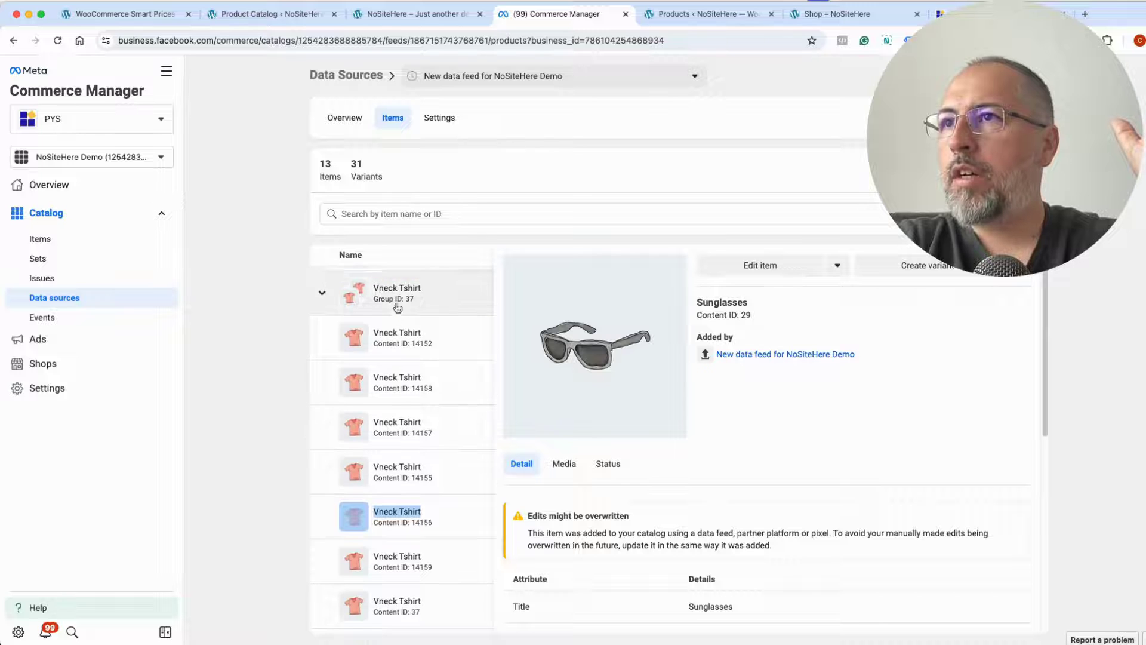
{"action": "left_click", "coordinate": [397, 307]}
{"action": "left_click", "coordinate": [397, 306]}
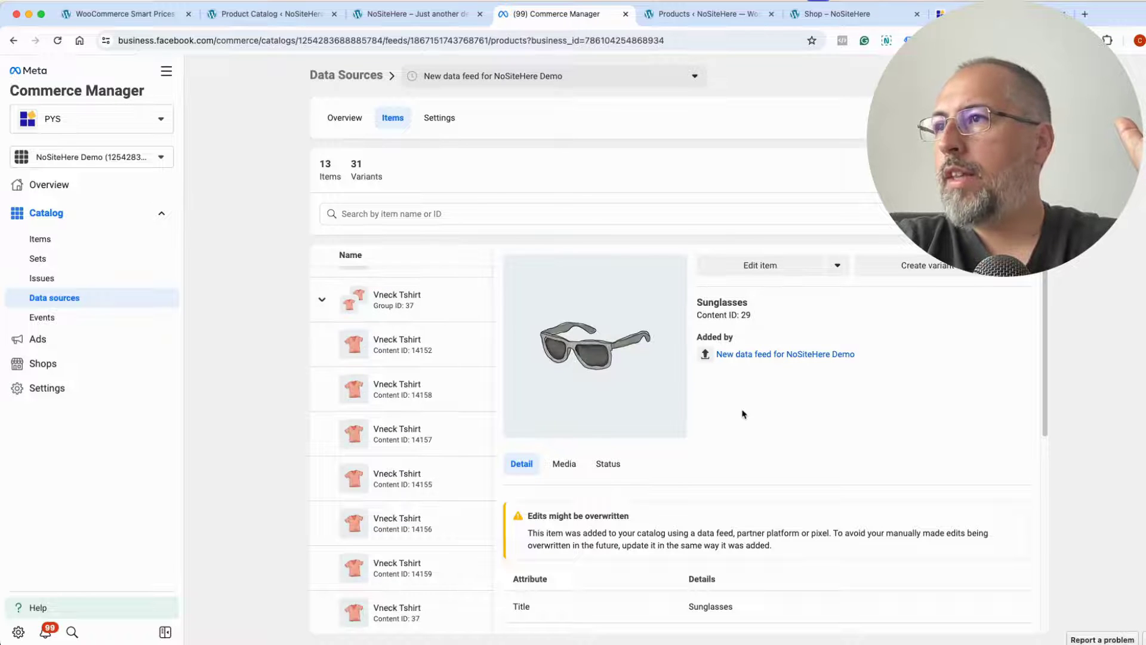
Open the Vneck Tshirt variant with content ID 14152 and check its item group ID.
{"action": "scroll", "coordinate": [742, 412], "scroll_direction": "down", "scroll_amount": 1}
{"action": "left_click", "coordinate": [382, 354]}
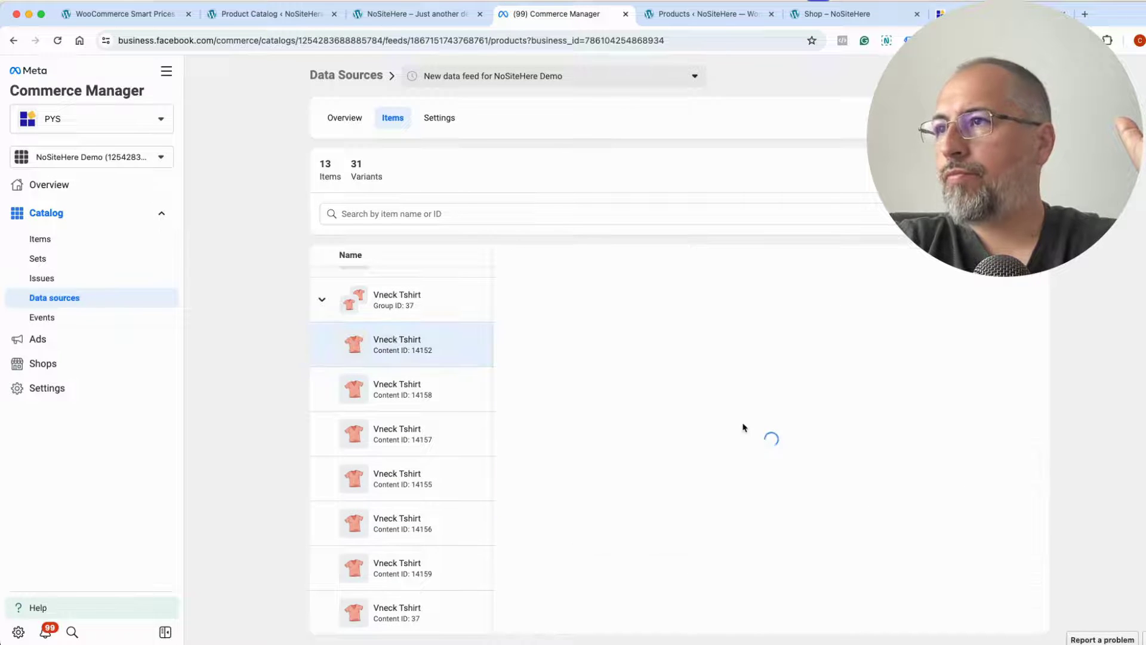
{"action": "scroll", "coordinate": [743, 427], "scroll_direction": "down", "scroll_amount": 10}
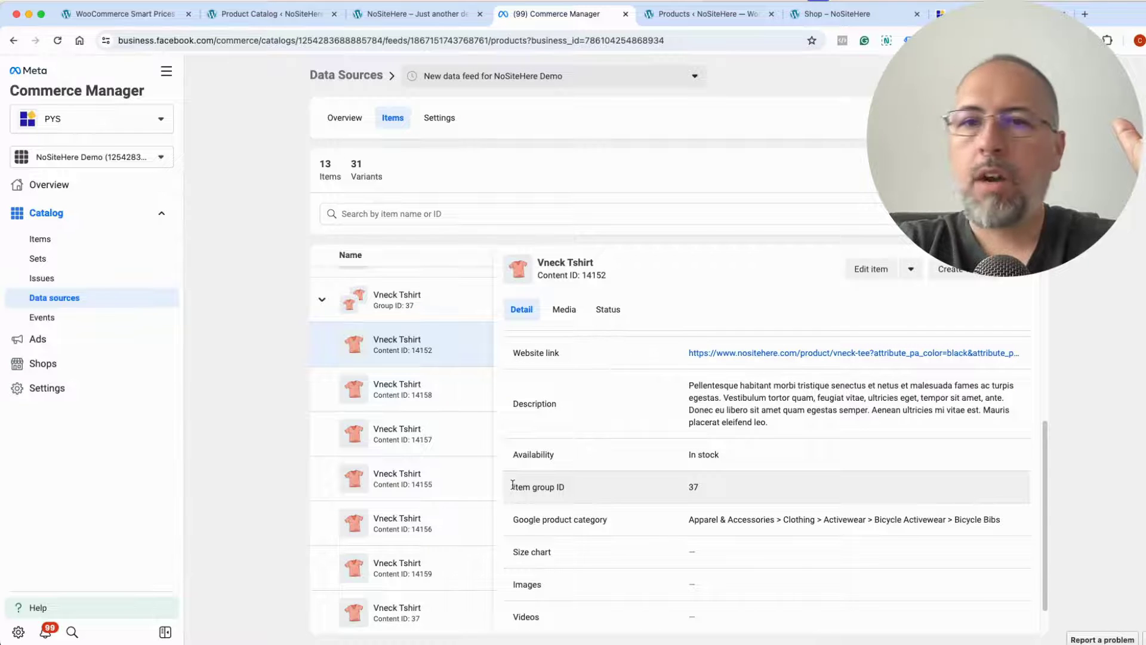
{"action": "left_click_drag", "start_coordinate": [512, 486], "coordinate": [567, 488]}
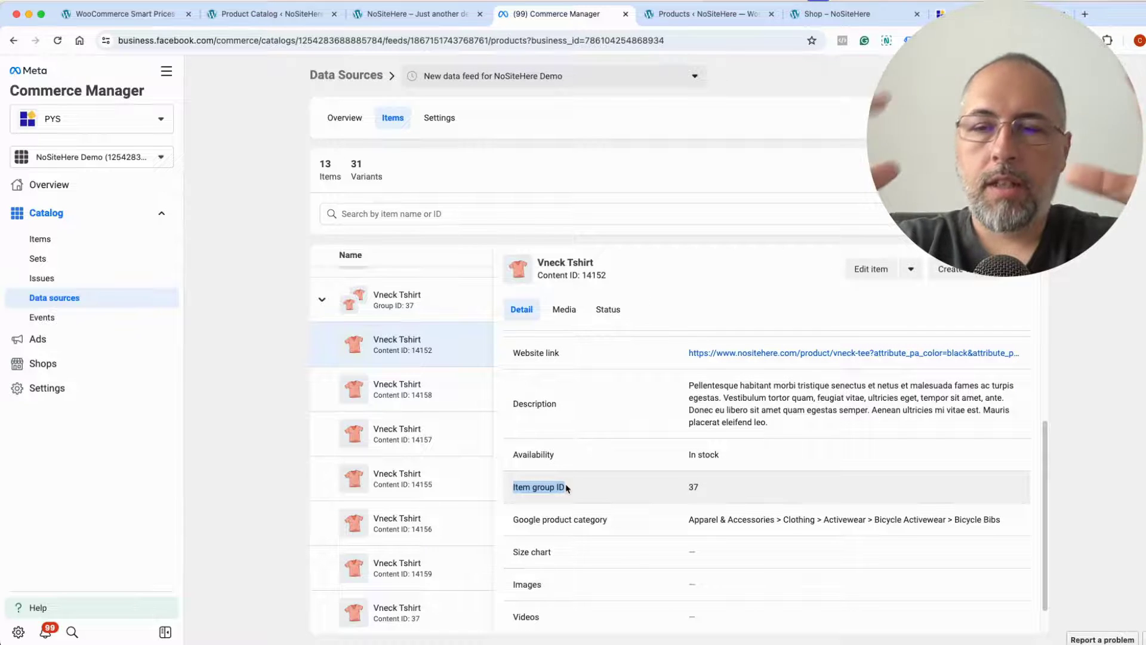
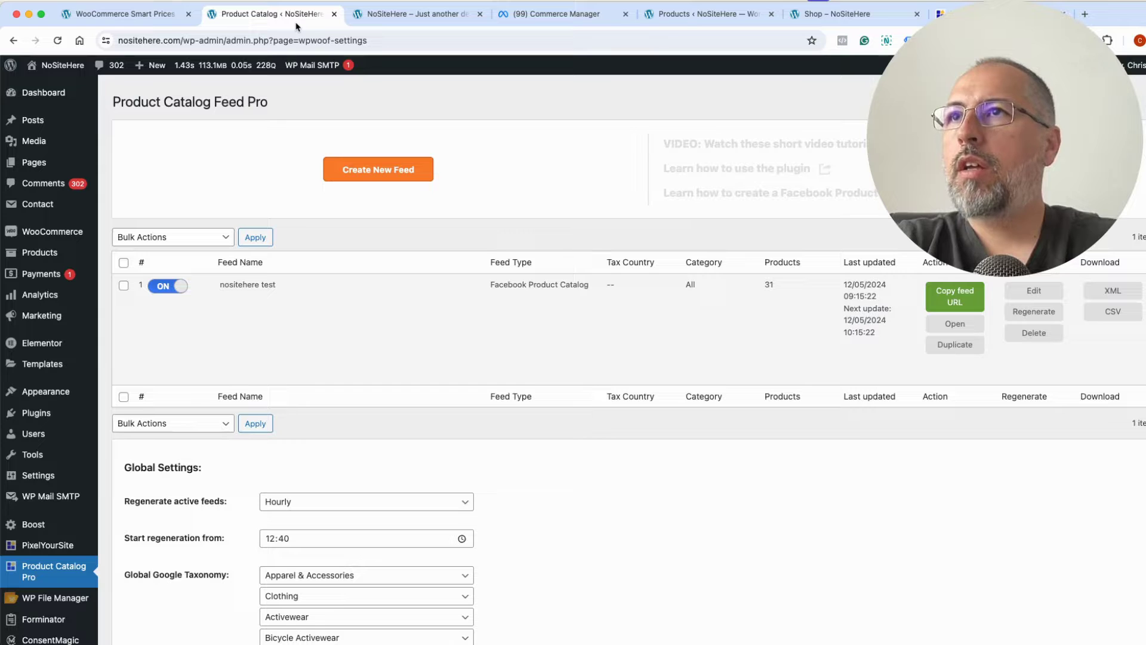
Open the nositehere test feed for editing and review its settings through the product images section, including the additional_images_link option.
{"action": "left_click", "coordinate": [1031, 293]}
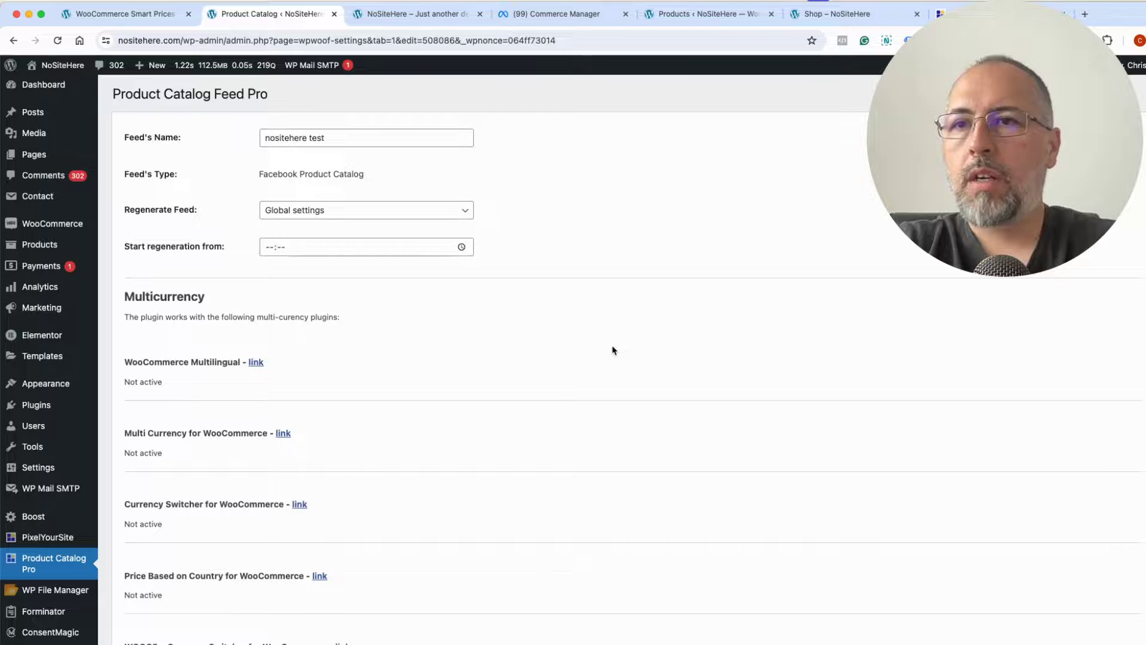
{"action": "scroll", "coordinate": [613, 351], "scroll_direction": "down", "scroll_amount": 10}
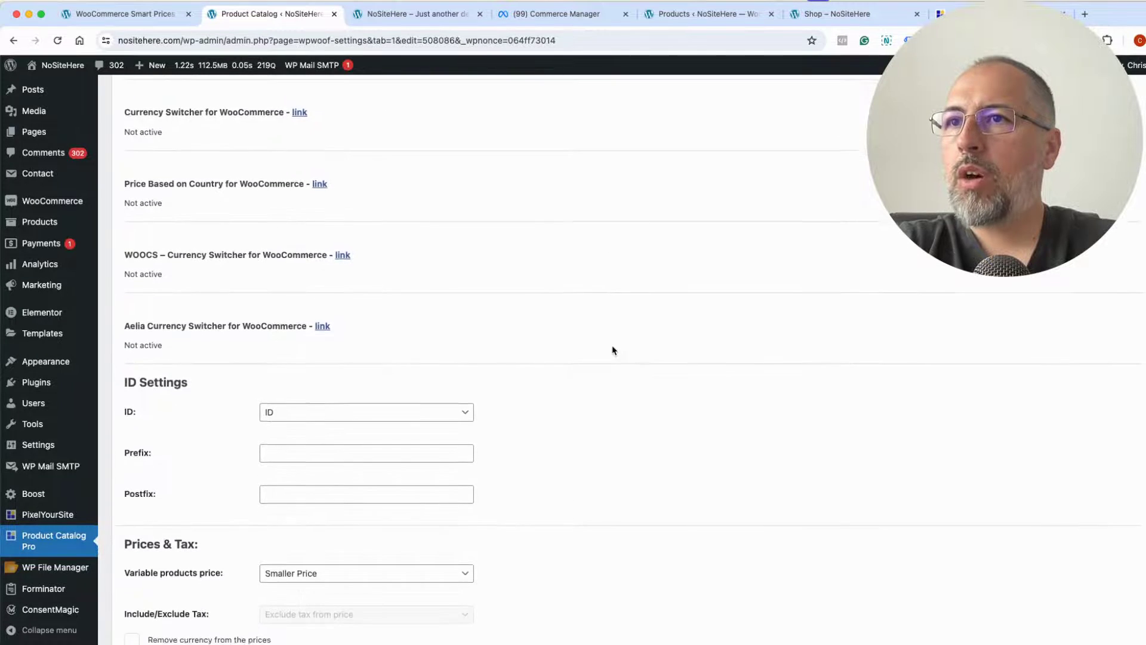
{"action": "scroll", "coordinate": [613, 351], "scroll_direction": "down", "scroll_amount": 7}
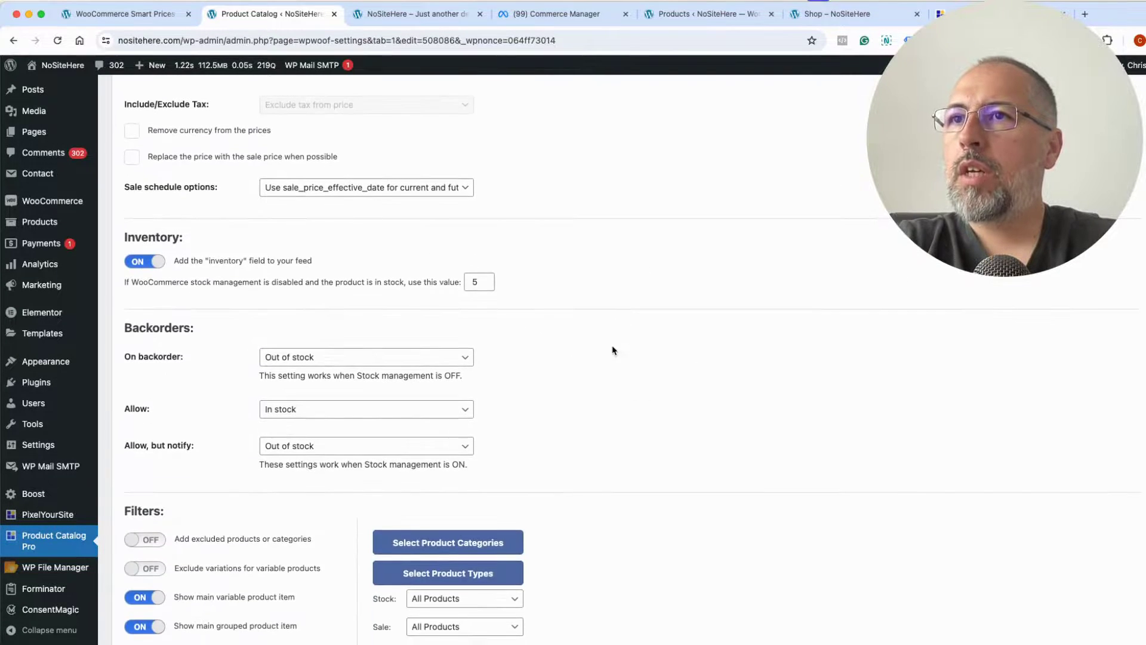
{"action": "scroll", "coordinate": [613, 350], "scroll_direction": "down", "scroll_amount": 10}
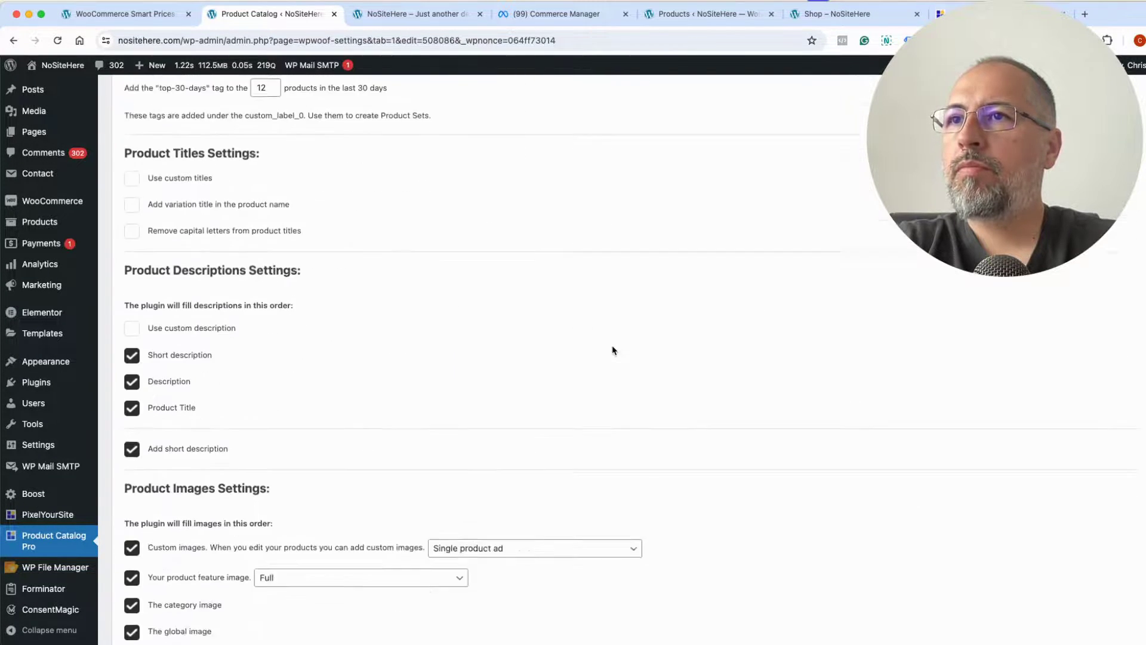
{"action": "scroll", "coordinate": [614, 351], "scroll_direction": "down", "scroll_amount": 5}
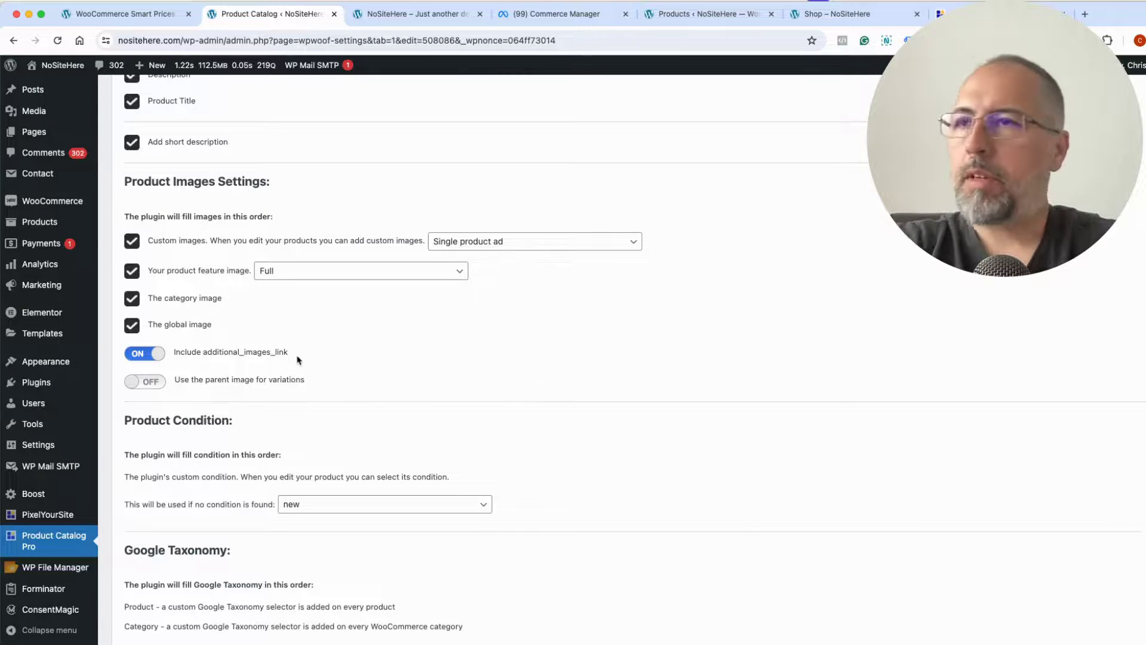
{"action": "left_click", "coordinate": [136, 357]}
{"action": "left_click", "coordinate": [136, 359]}
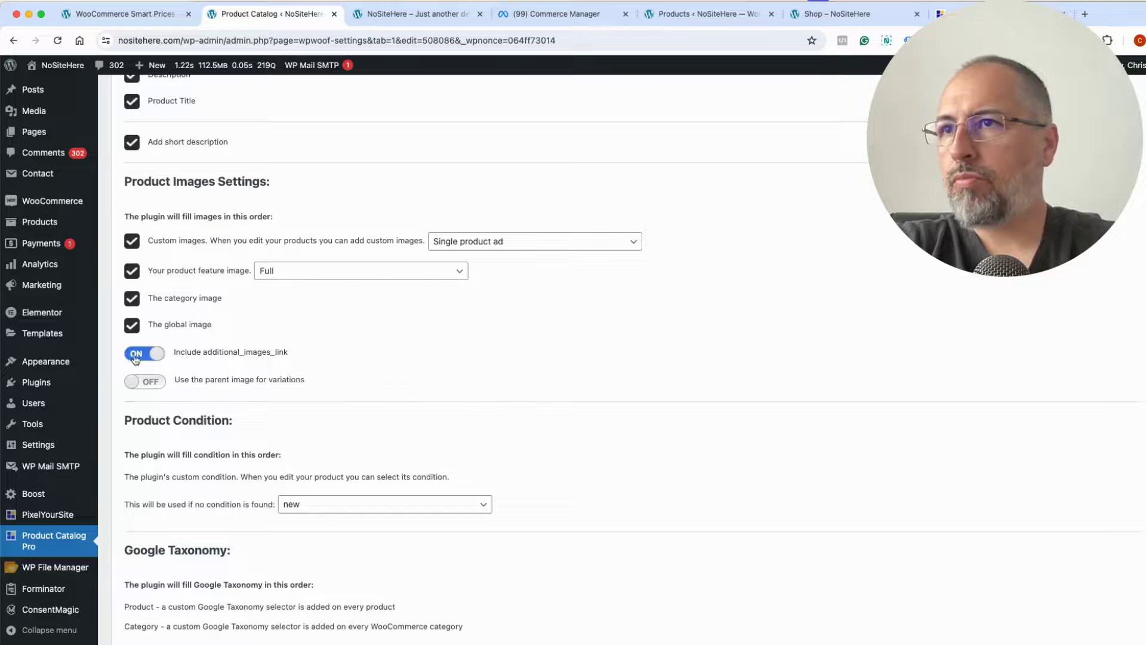
Look through the feed's condition, Google Taxonomy, GTIN, MPN, custom label and UTM settings, and recheck its multicurrency and ID settings.
{"action": "scroll", "coordinate": [387, 403], "scroll_direction": "down", "scroll_amount": 6}
{"action": "scroll", "coordinate": [625, 385], "scroll_direction": "down", "scroll_amount": 5}
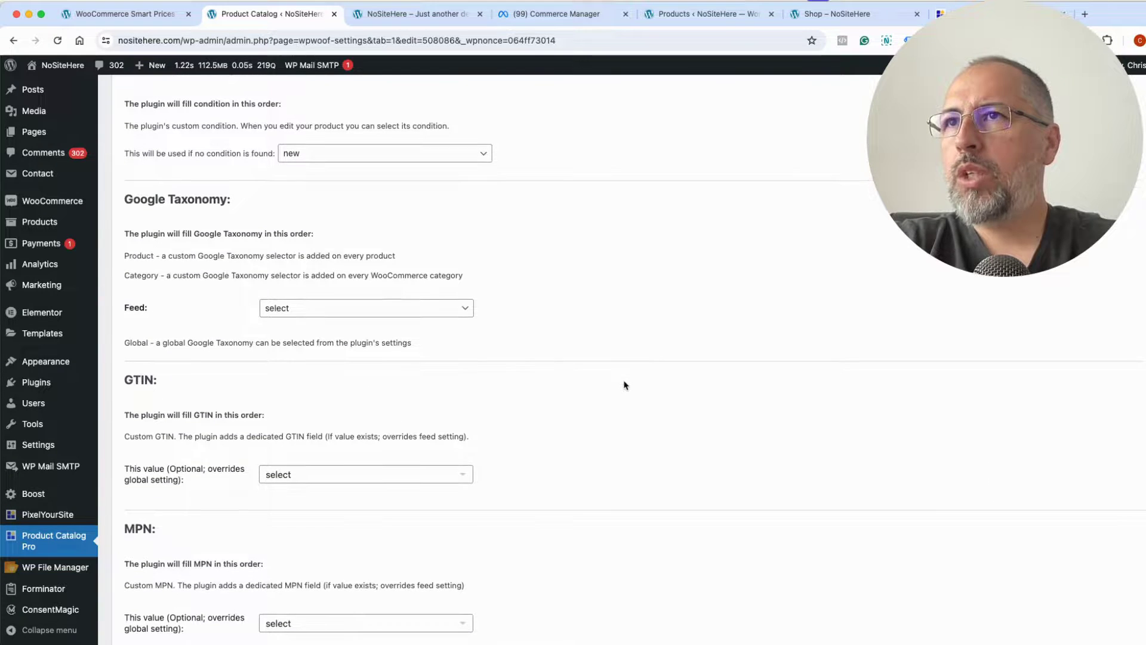
{"action": "scroll", "coordinate": [625, 385], "scroll_direction": "up", "scroll_amount": 6}
{"action": "scroll", "coordinate": [624, 385], "scroll_direction": "up", "scroll_amount": 2}
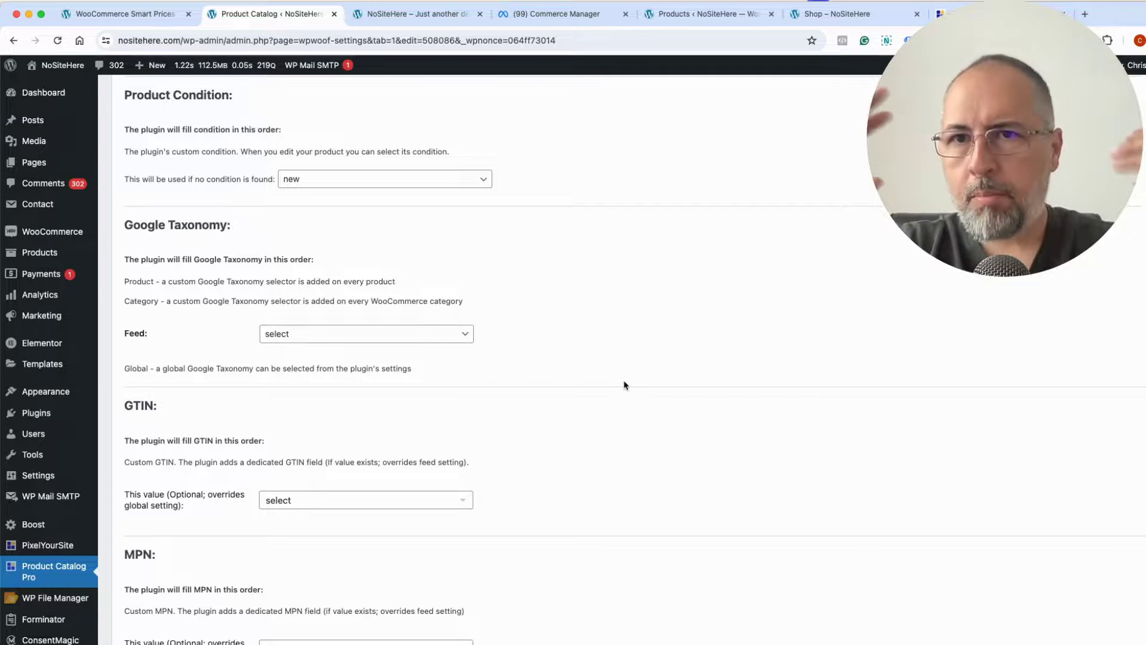
{"action": "scroll", "coordinate": [624, 385], "scroll_direction": "down", "scroll_amount": 12}
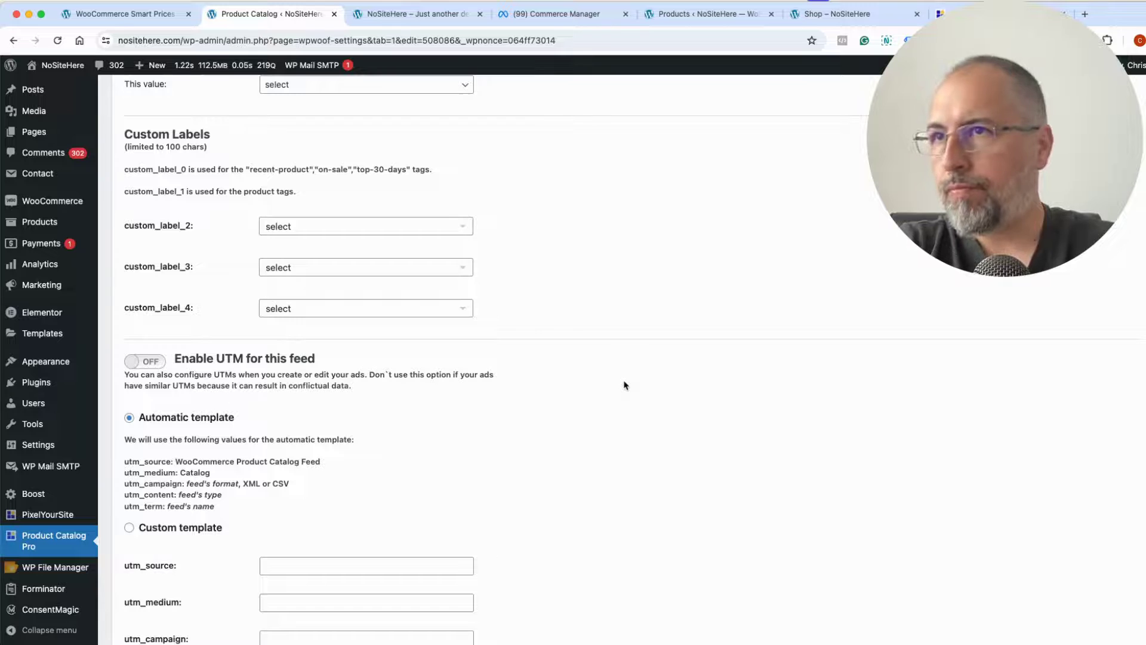
{"action": "scroll", "coordinate": [625, 385], "scroll_direction": "down", "scroll_amount": 6}
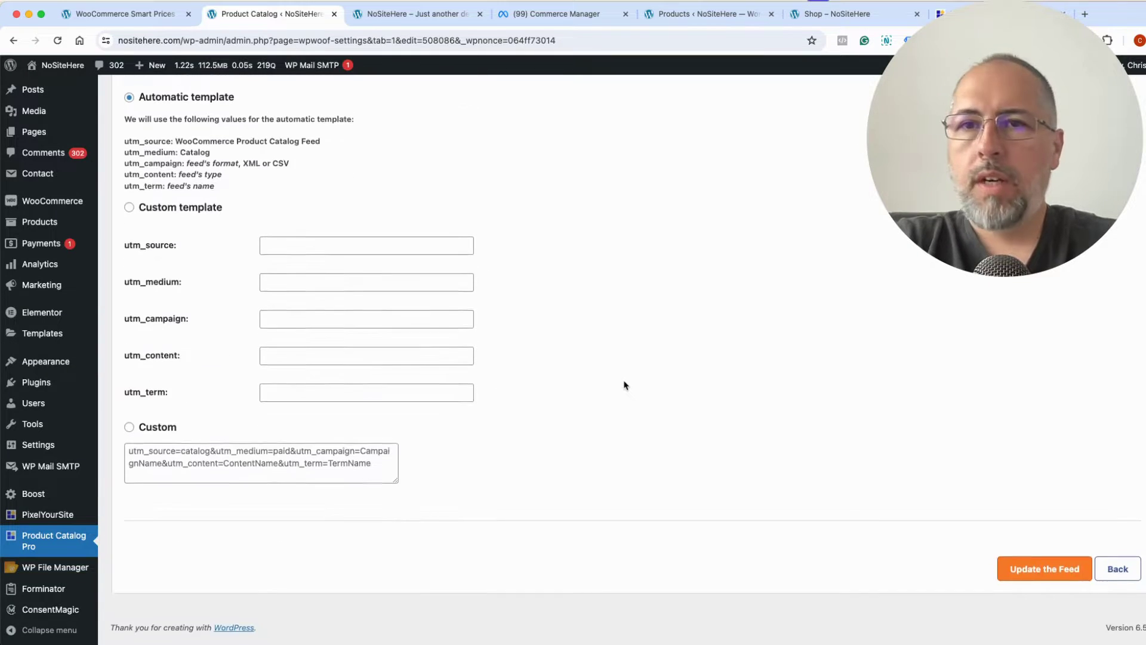
{"action": "scroll", "coordinate": [624, 385], "scroll_direction": "up", "scroll_amount": 12}
{"action": "scroll", "coordinate": [624, 385], "scroll_direction": "up", "scroll_amount": 15}
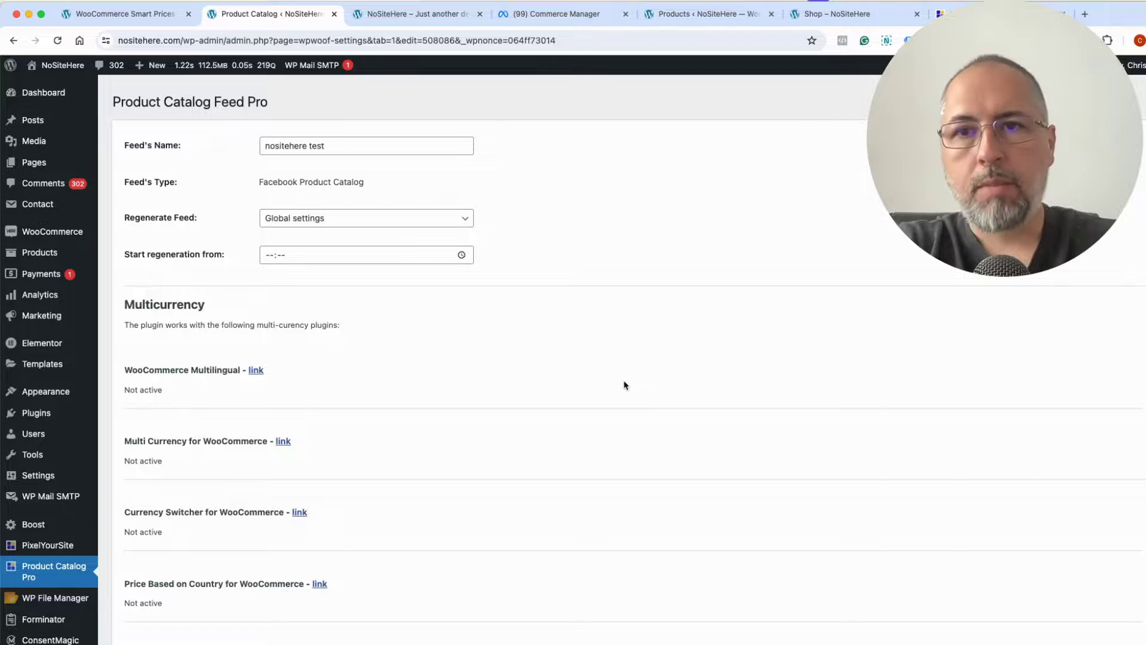
{"action": "scroll", "coordinate": [197, 316], "scroll_direction": "down", "scroll_amount": 10}
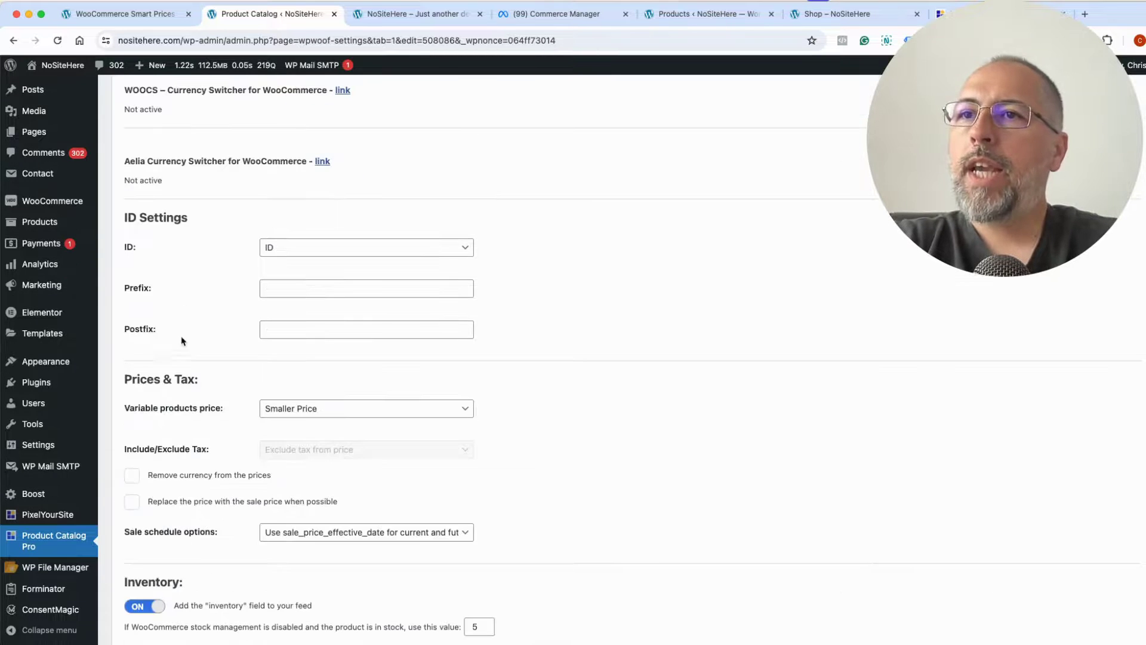
Return to the feed overview and check the available frequencies for regenerating active feeds in the global settings.
{"action": "left_click", "coordinate": [56, 542]}
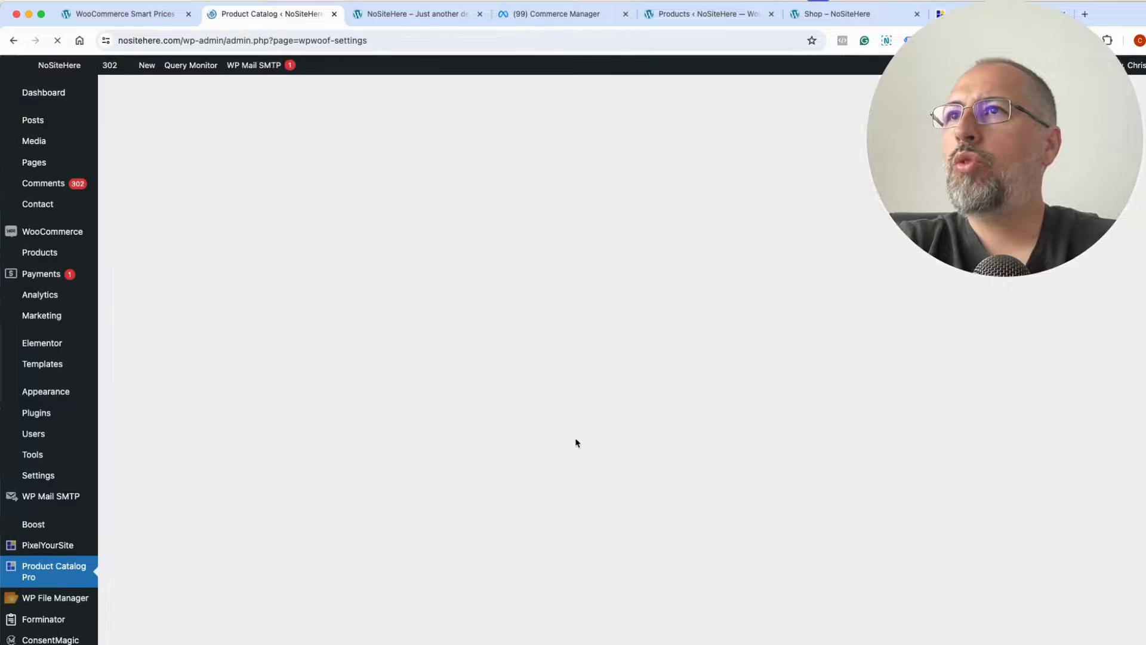
{"action": "scroll", "coordinate": [576, 443], "scroll_direction": "down", "scroll_amount": 5}
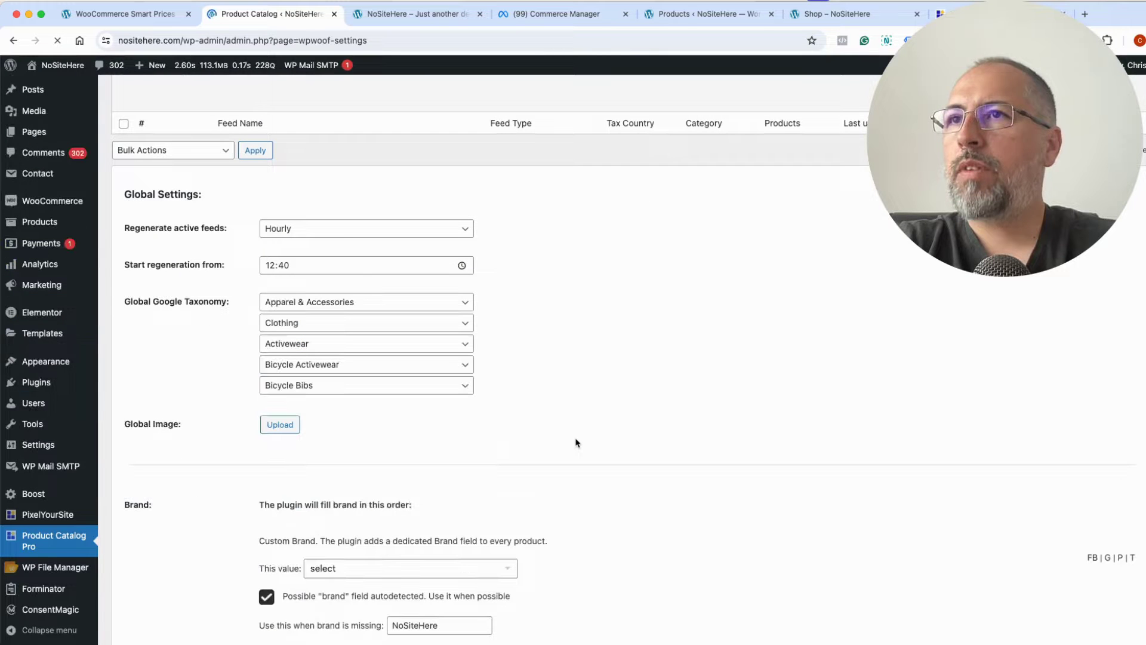
{"action": "left_click", "coordinate": [341, 234]}
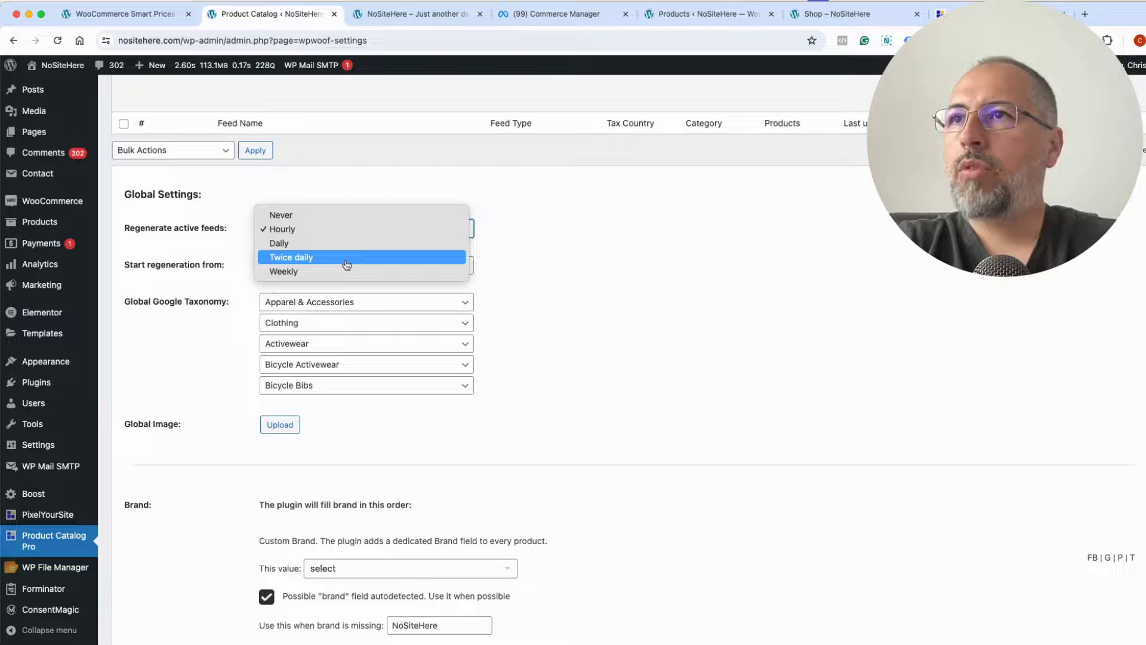
{"action": "left_click", "coordinate": [561, 266]}
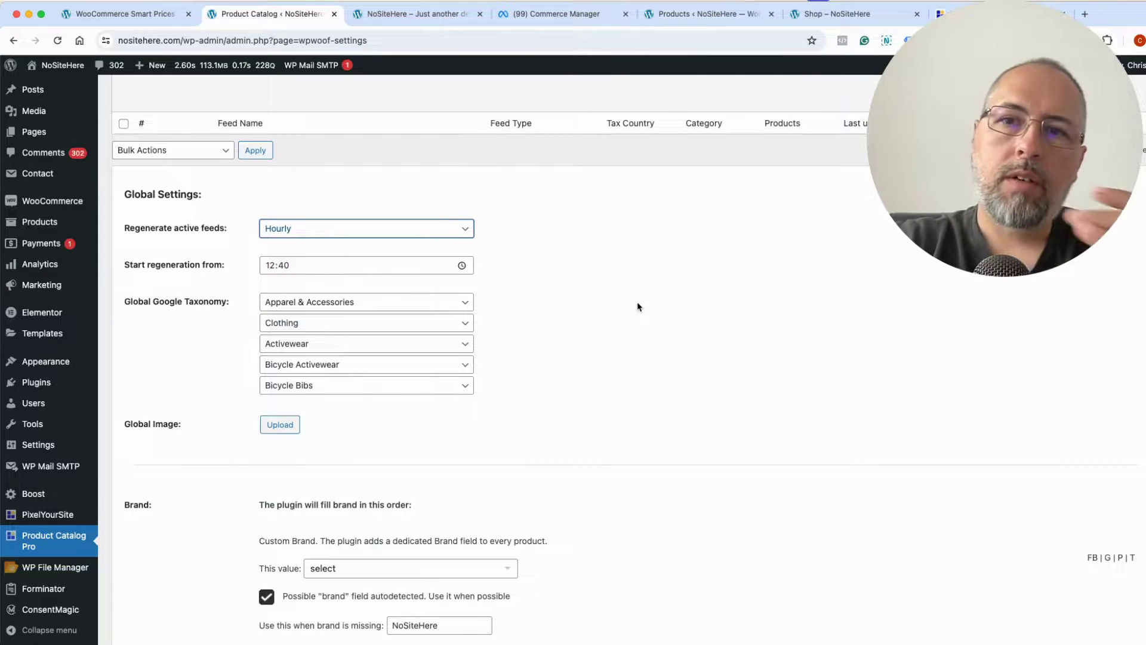
Check the last and next update times of the nositehere test feed.
{"action": "scroll", "coordinate": [775, 302], "scroll_direction": "up", "scroll_amount": 5}
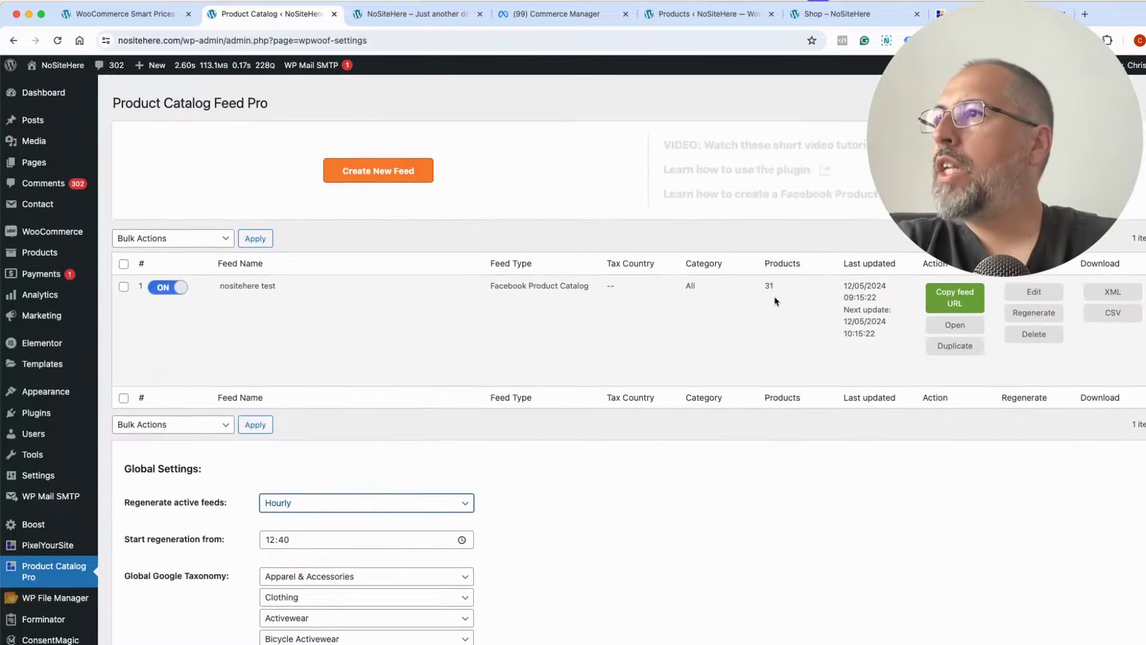
{"action": "left_click_drag", "start_coordinate": [844, 286], "coordinate": [884, 345]}
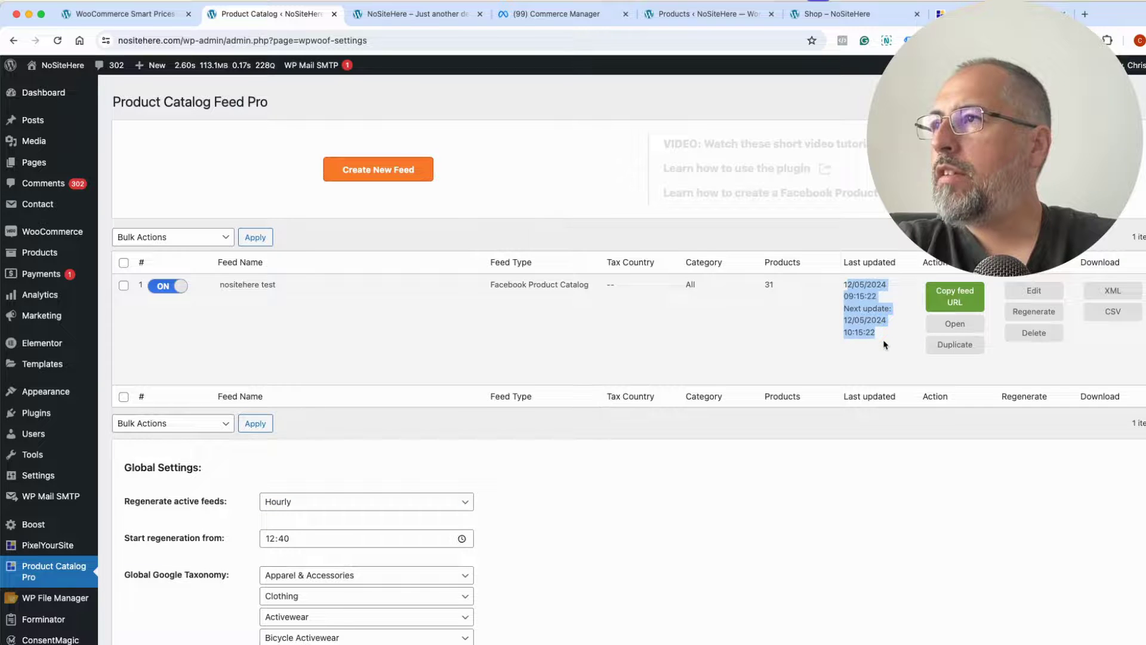
{"action": "left_click", "coordinate": [857, 346]}
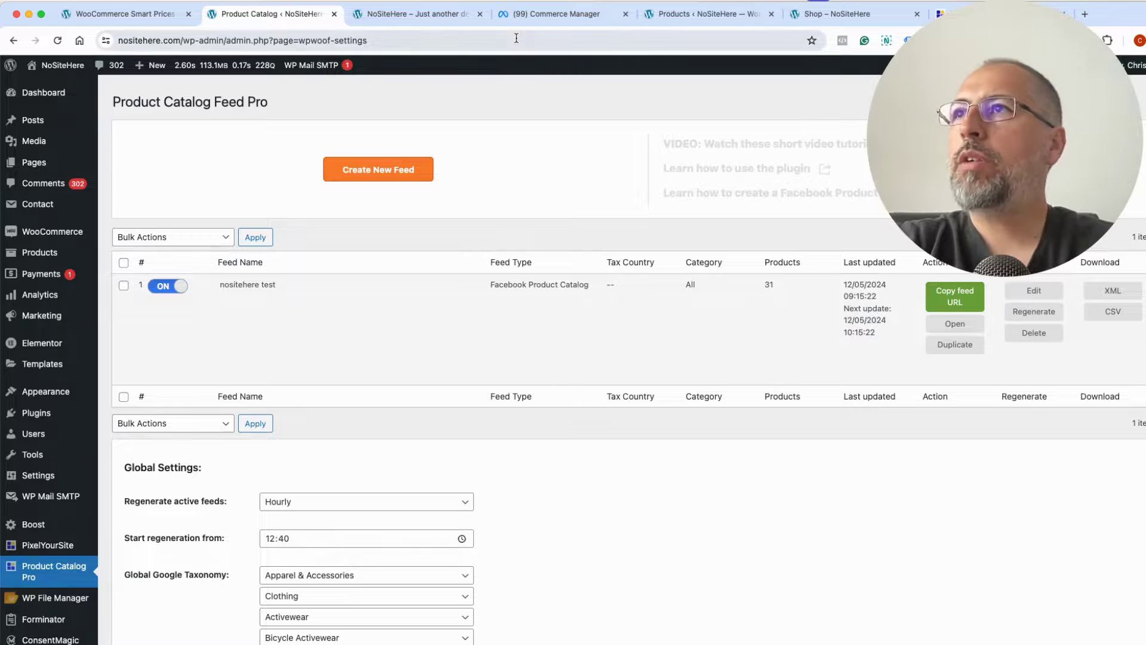
Switch to Commerce Manager, open the NoSiteHere Demo data feed's settings from the data sources, and open the form for adding an update schedule.
{"action": "left_click", "coordinate": [533, 18]}
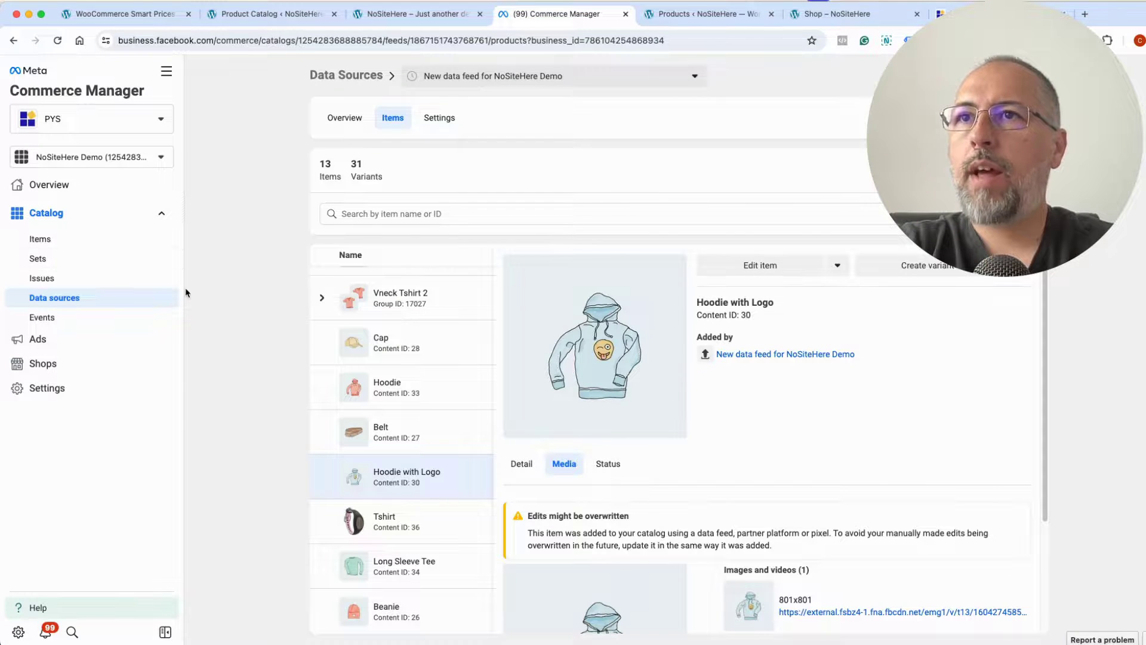
{"action": "left_click", "coordinate": [26, 386]}
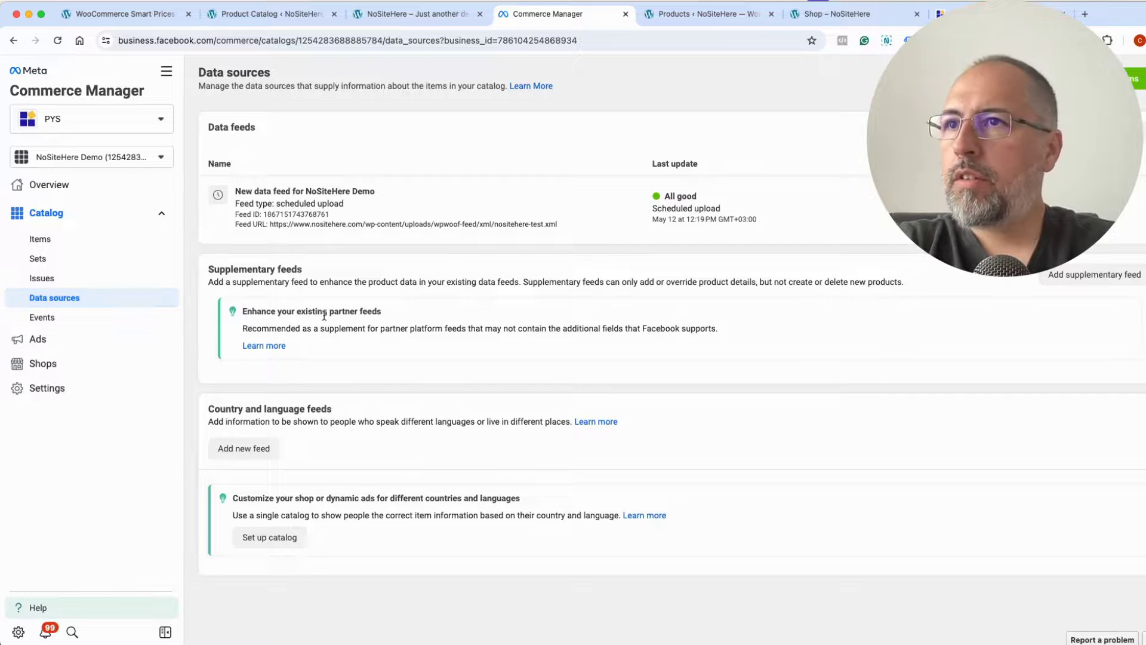
{"action": "left_click", "coordinate": [414, 209]}
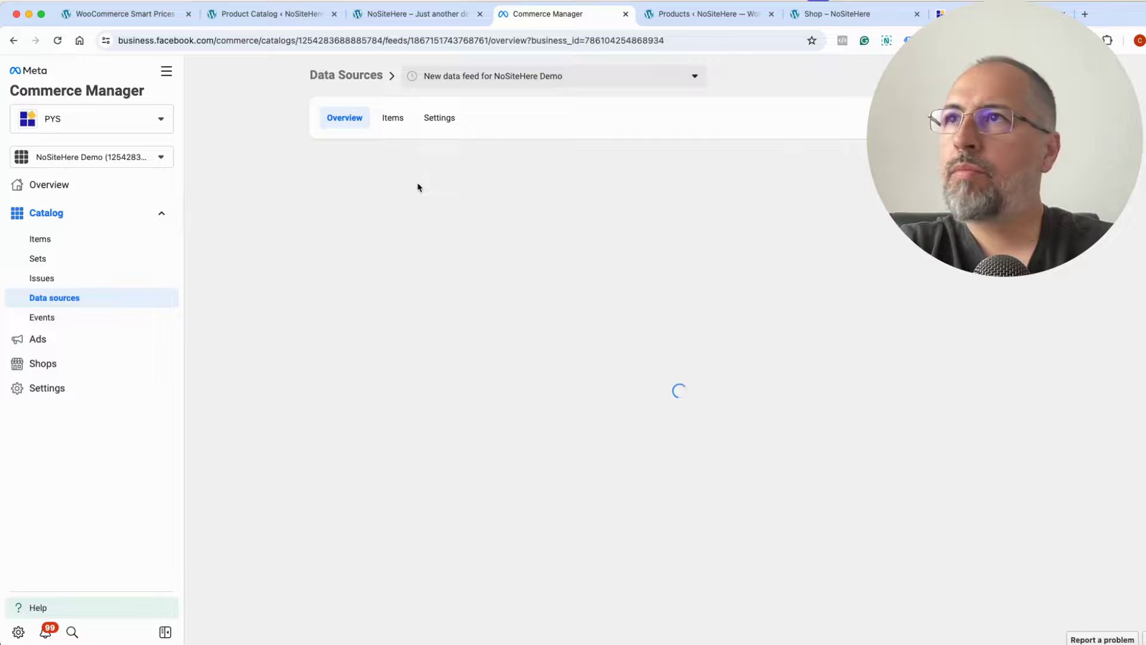
{"action": "left_click", "coordinate": [439, 119]}
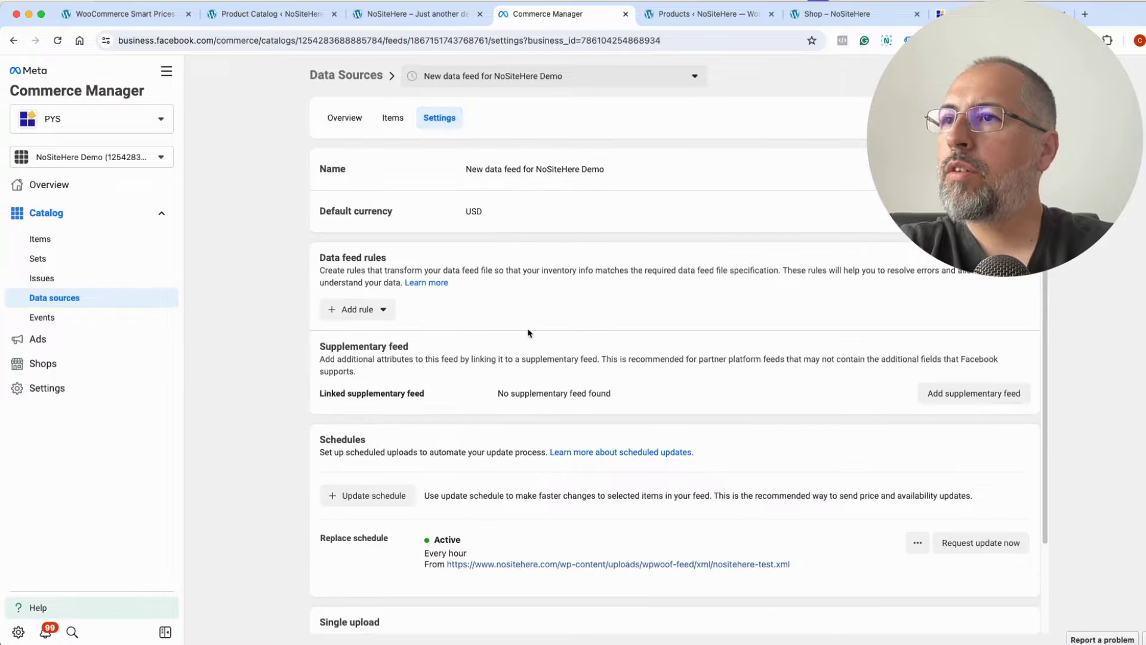
{"action": "scroll", "coordinate": [530, 338], "scroll_direction": "down", "scroll_amount": 4}
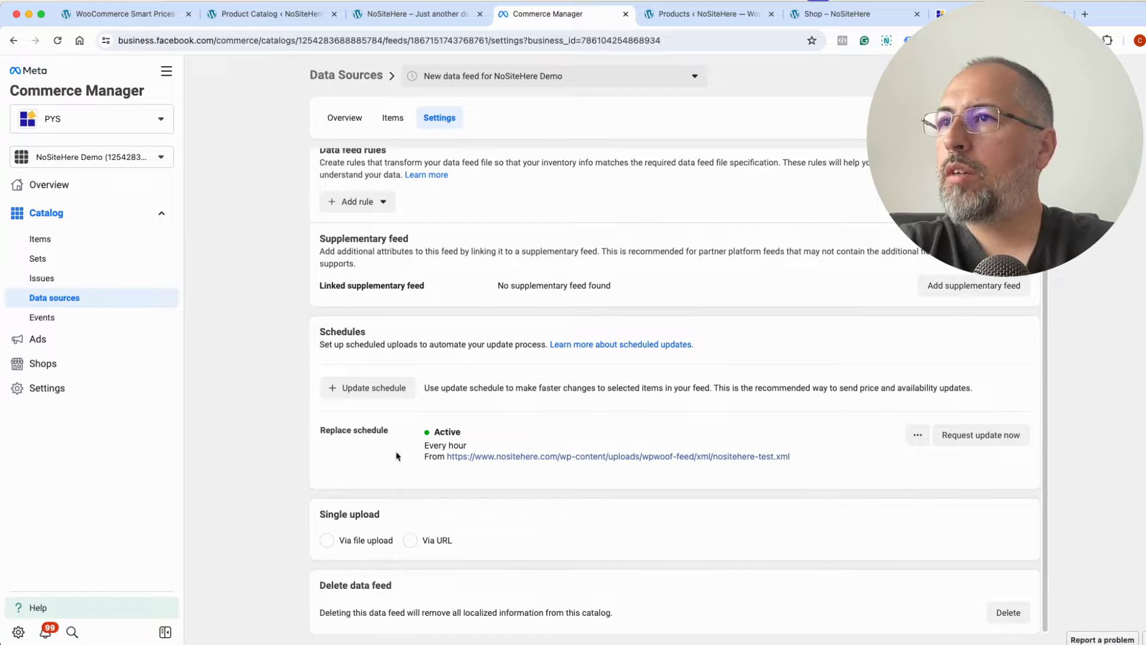
{"action": "left_click", "coordinate": [382, 399]}
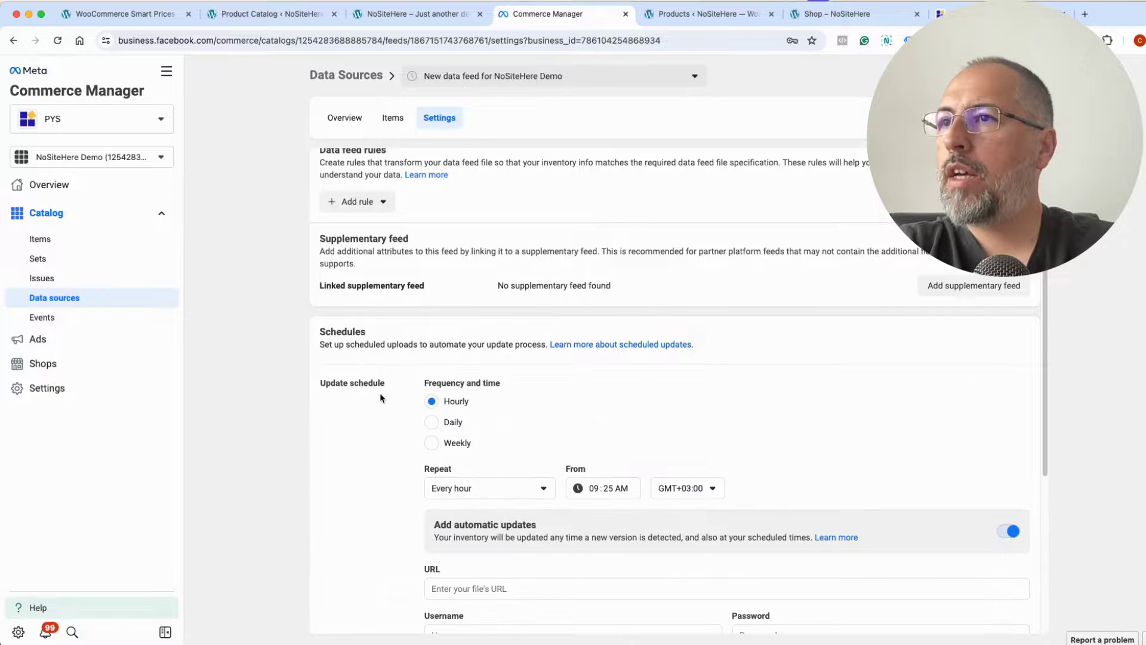